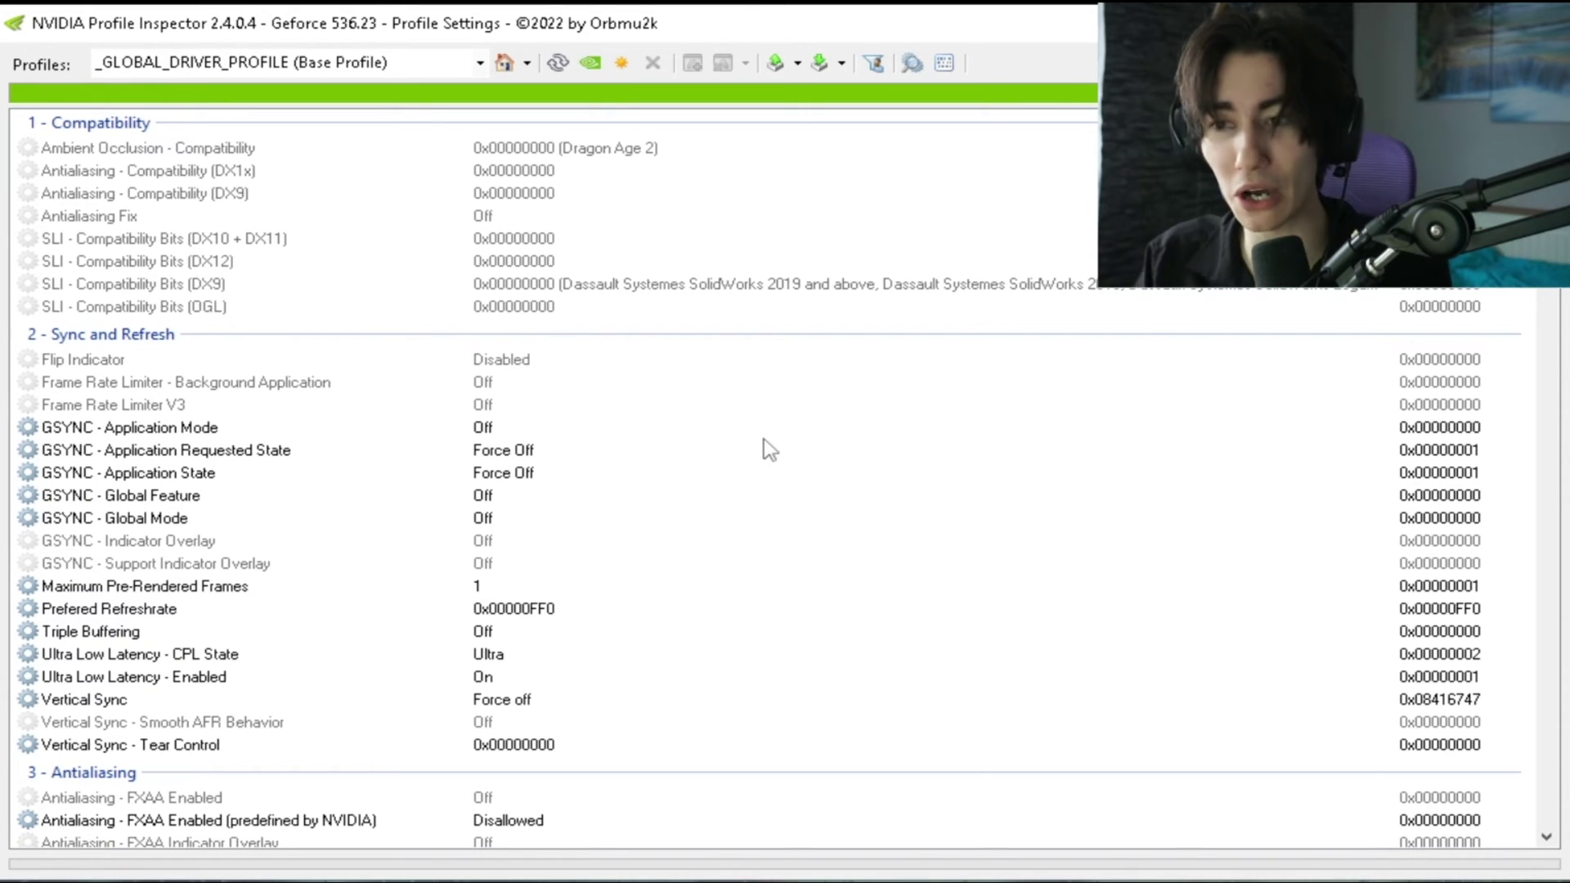
# Drag the NVIDIA Profile Inspector window aside to reveal NvidiaProfileLowLatencySettings.nip on the desktop.
pyautogui.moveTo(1541, 147); pyautogui.dragTo(1509, 567)
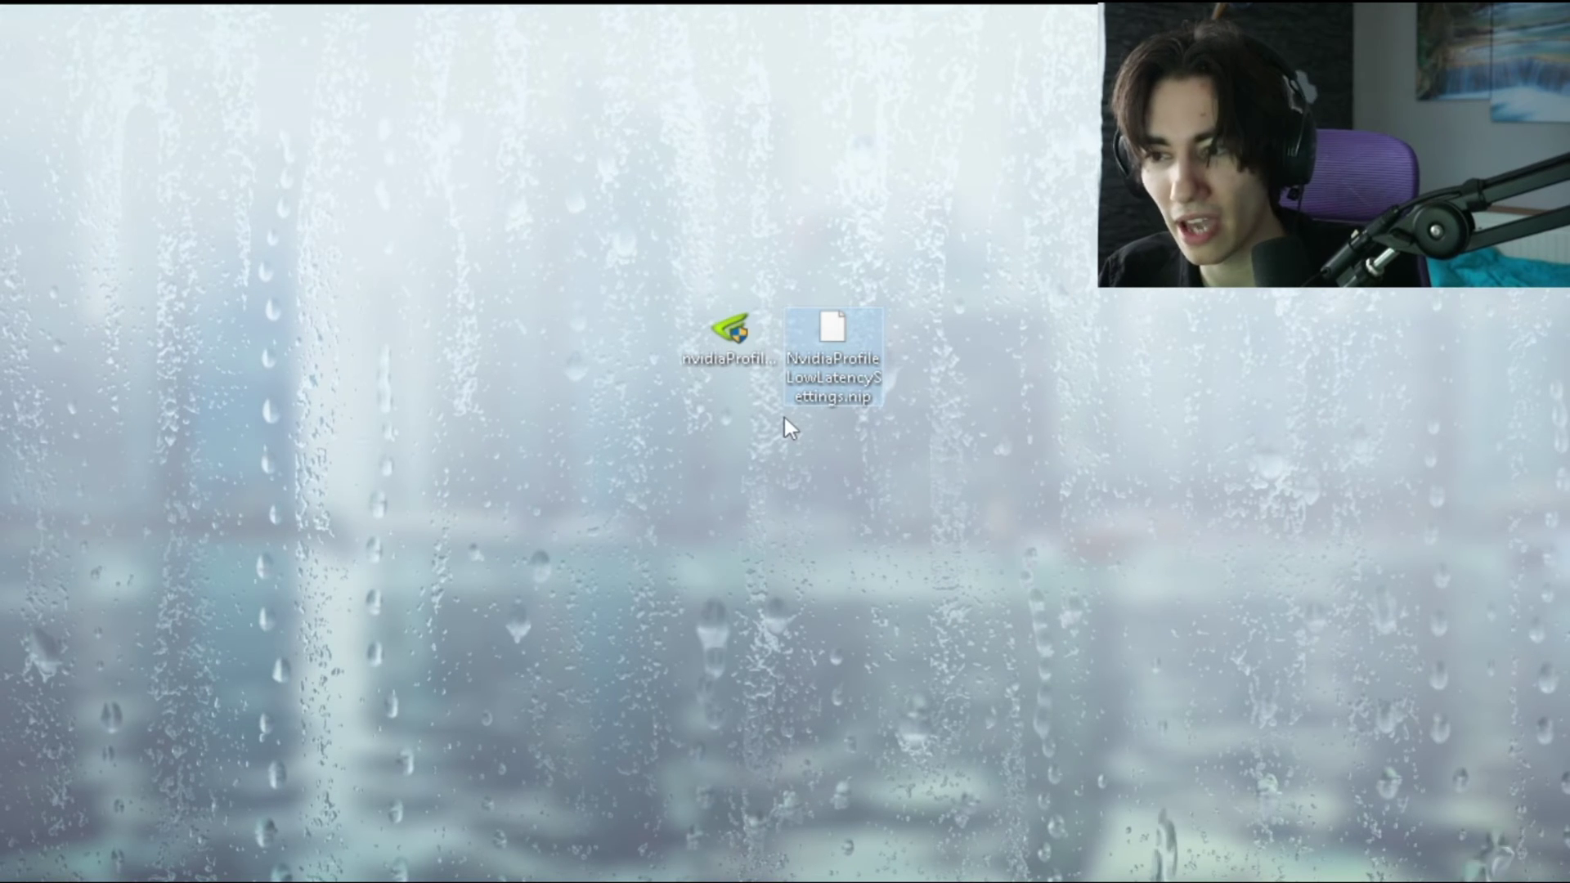
# Import NvidiaProfileLowLatencySettings.nip through Import profile(s) and acknowledge the success message.
pyautogui.click(681, 669)
pyautogui.press('super')
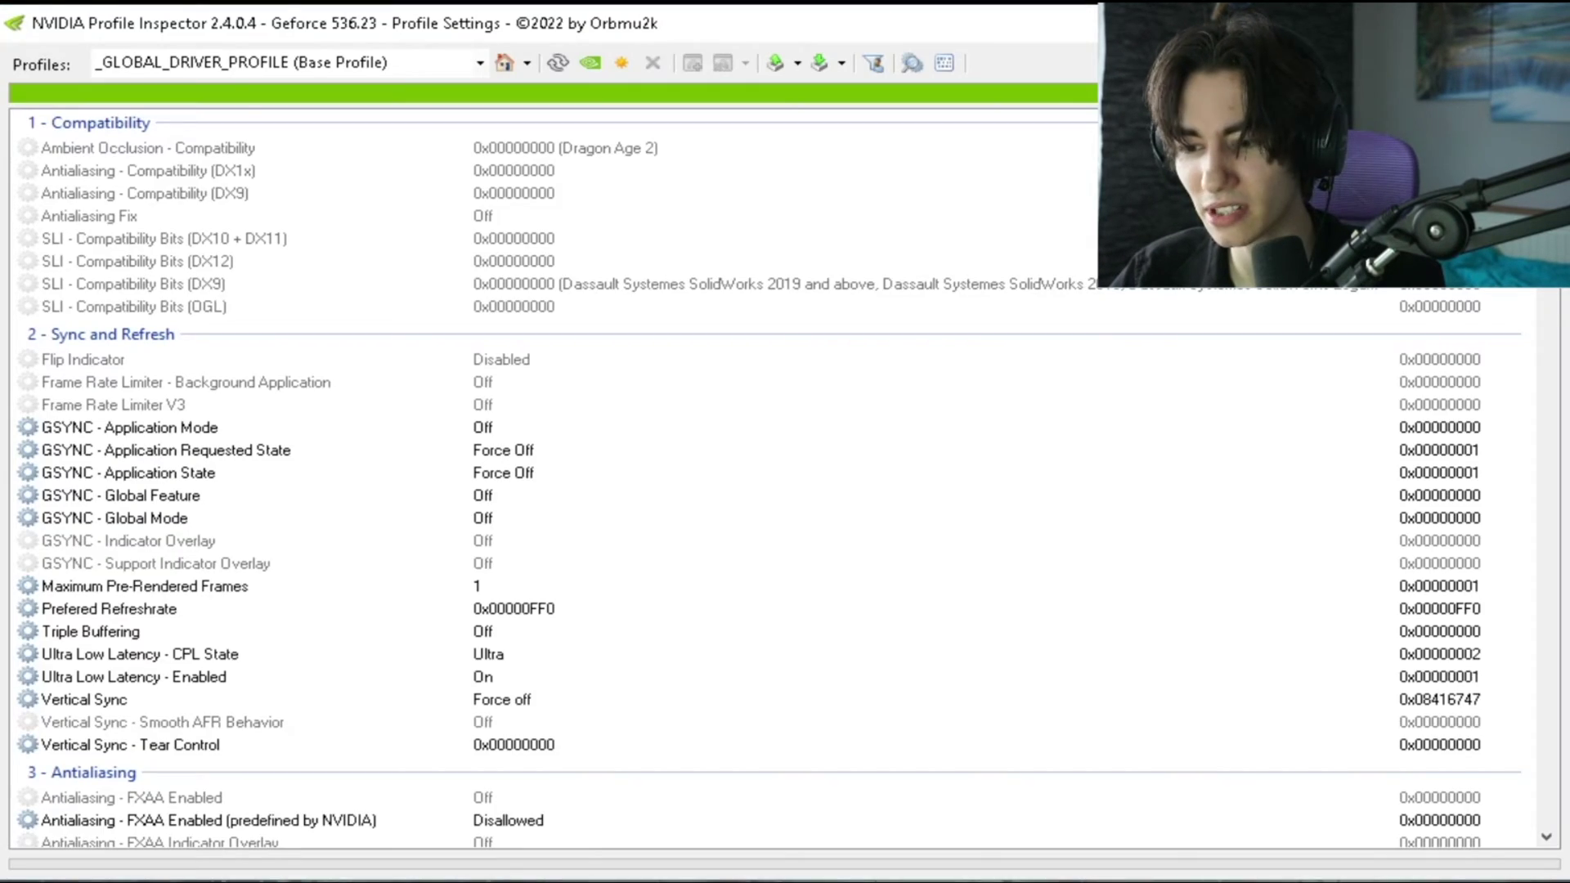
pyautogui.click(819, 68)
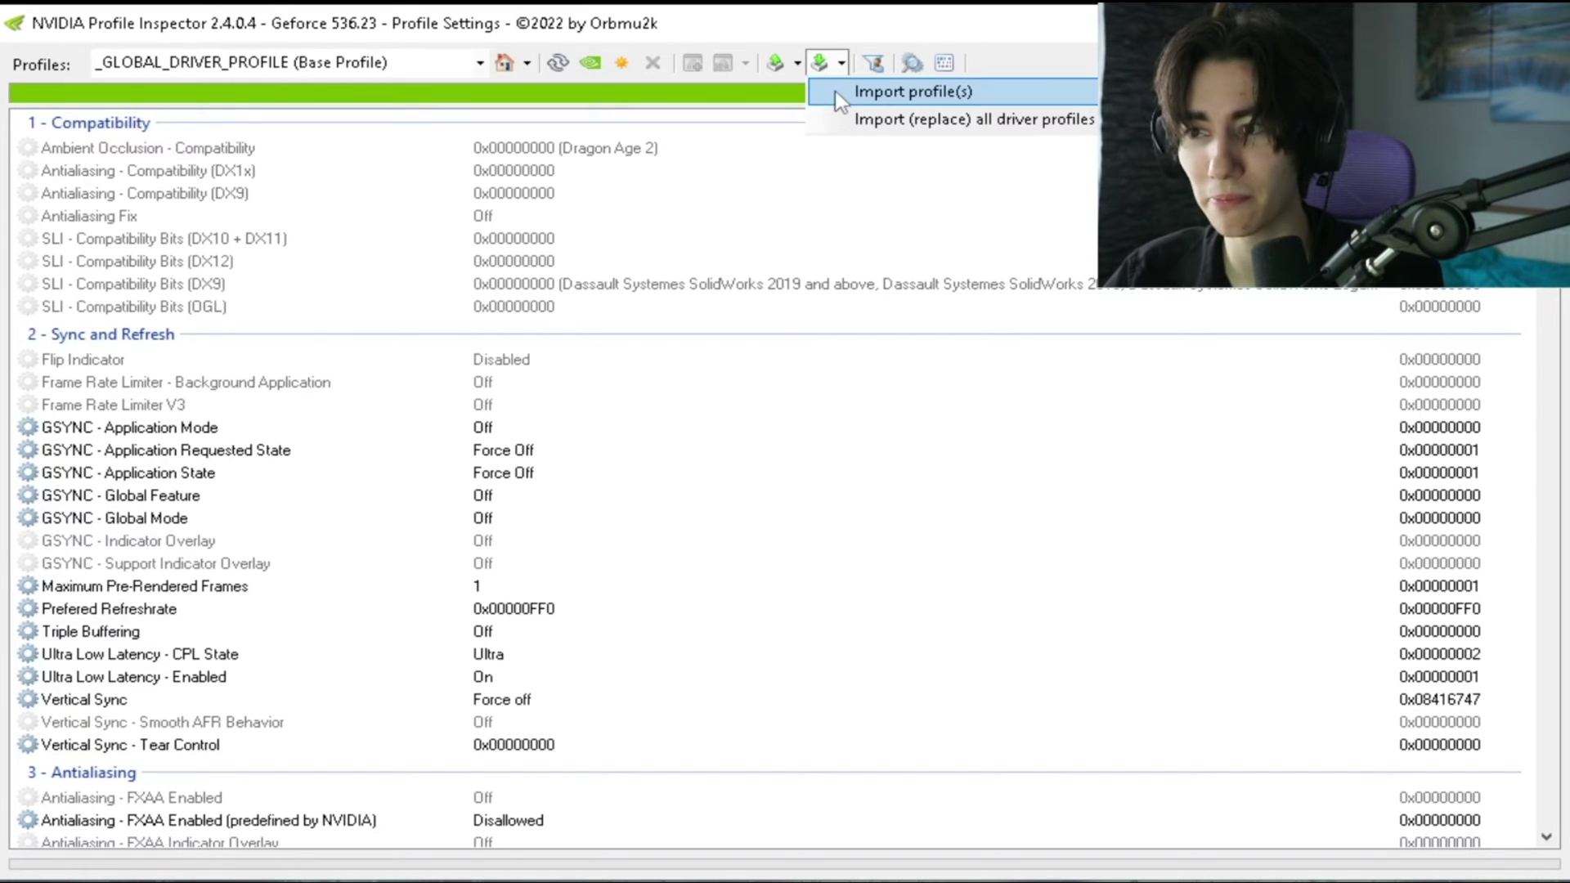
pyautogui.click(912, 92)
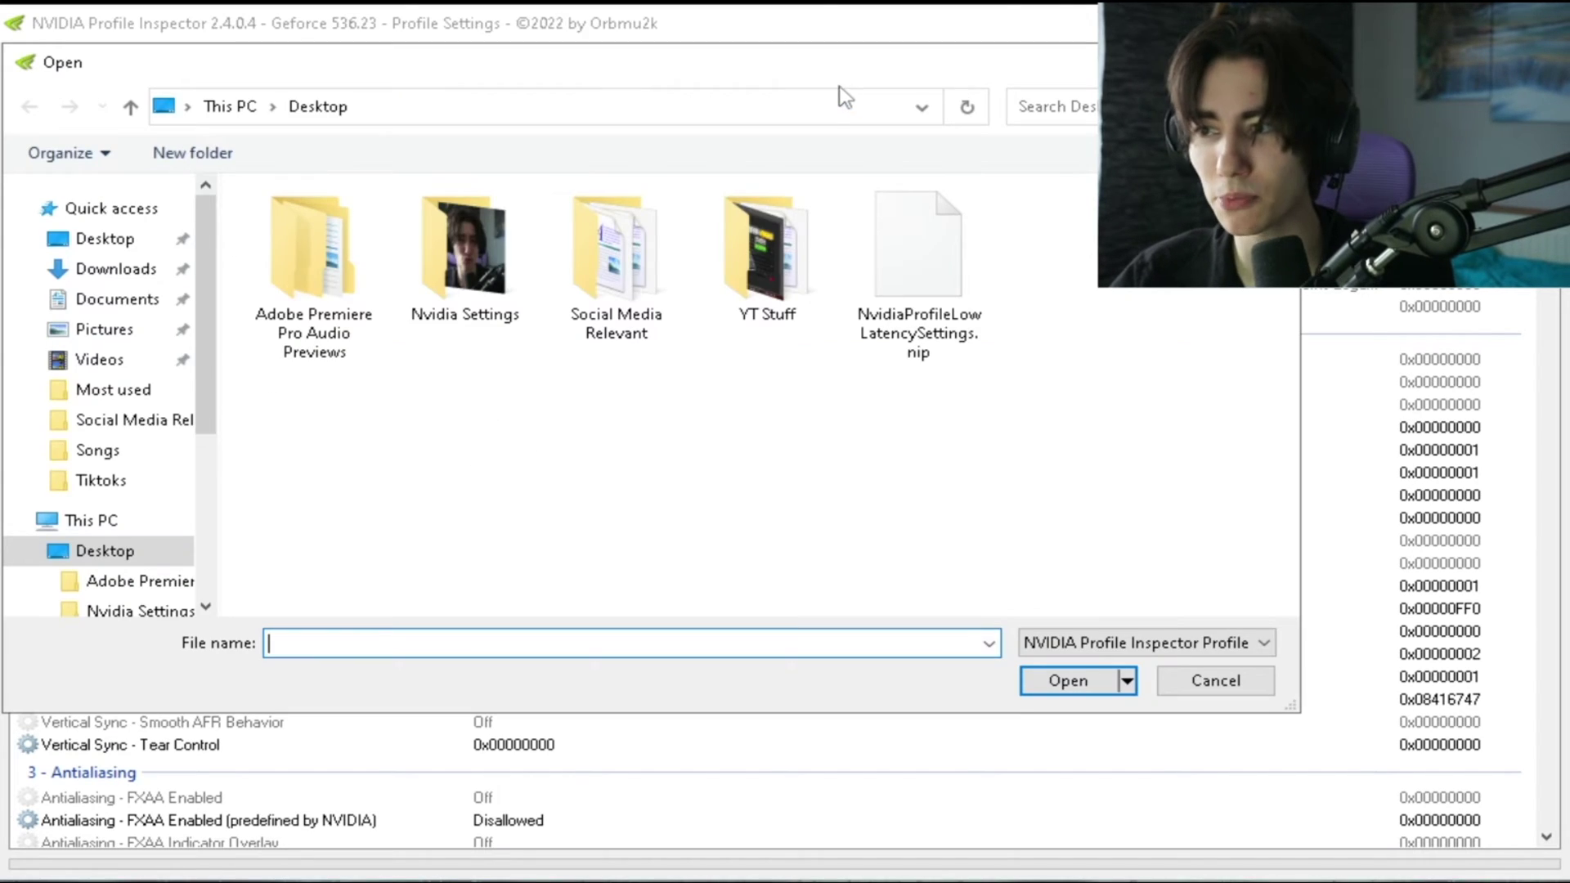
pyautogui.click(937, 309)
pyautogui.doubleClick(947, 290)
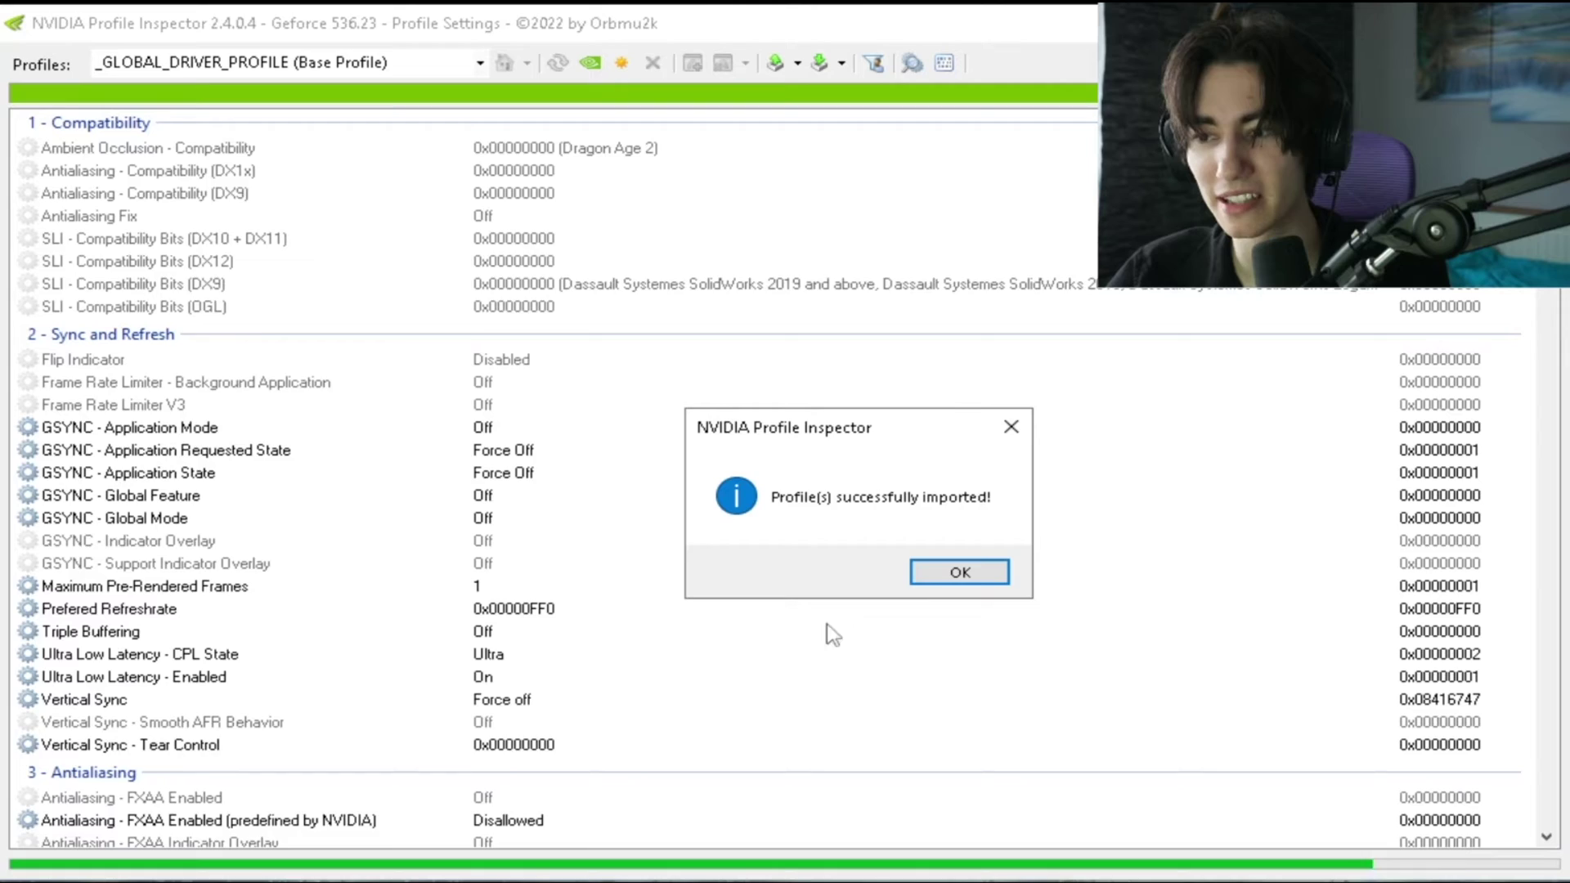
pyautogui.click(948, 570)
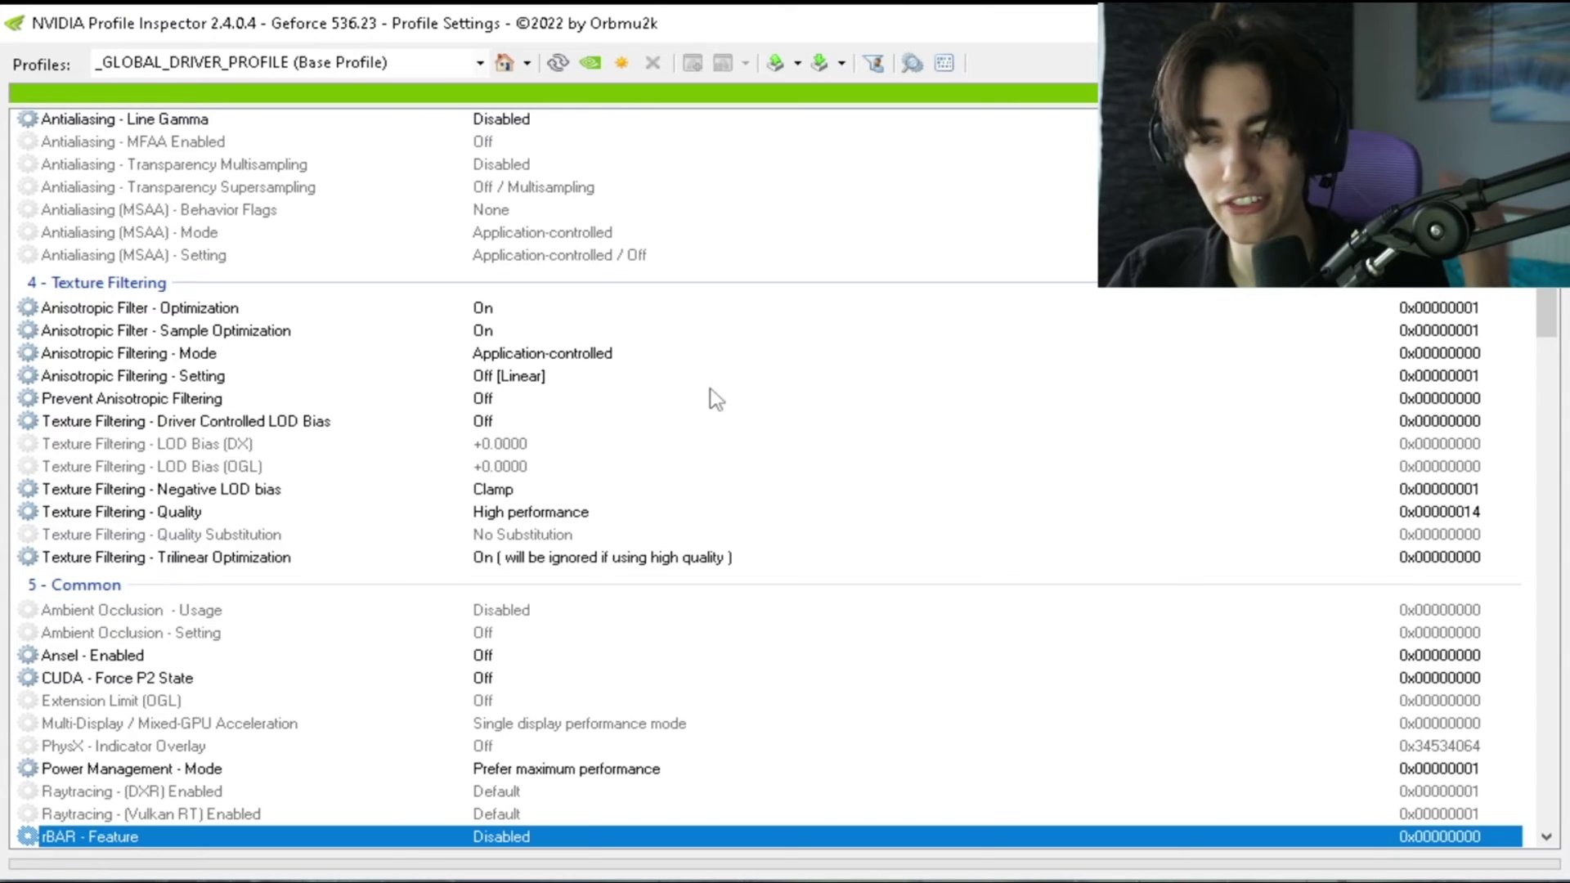
pyautogui.scroll(6, 769, 397)
pyautogui.scroll(5, 494, 515)
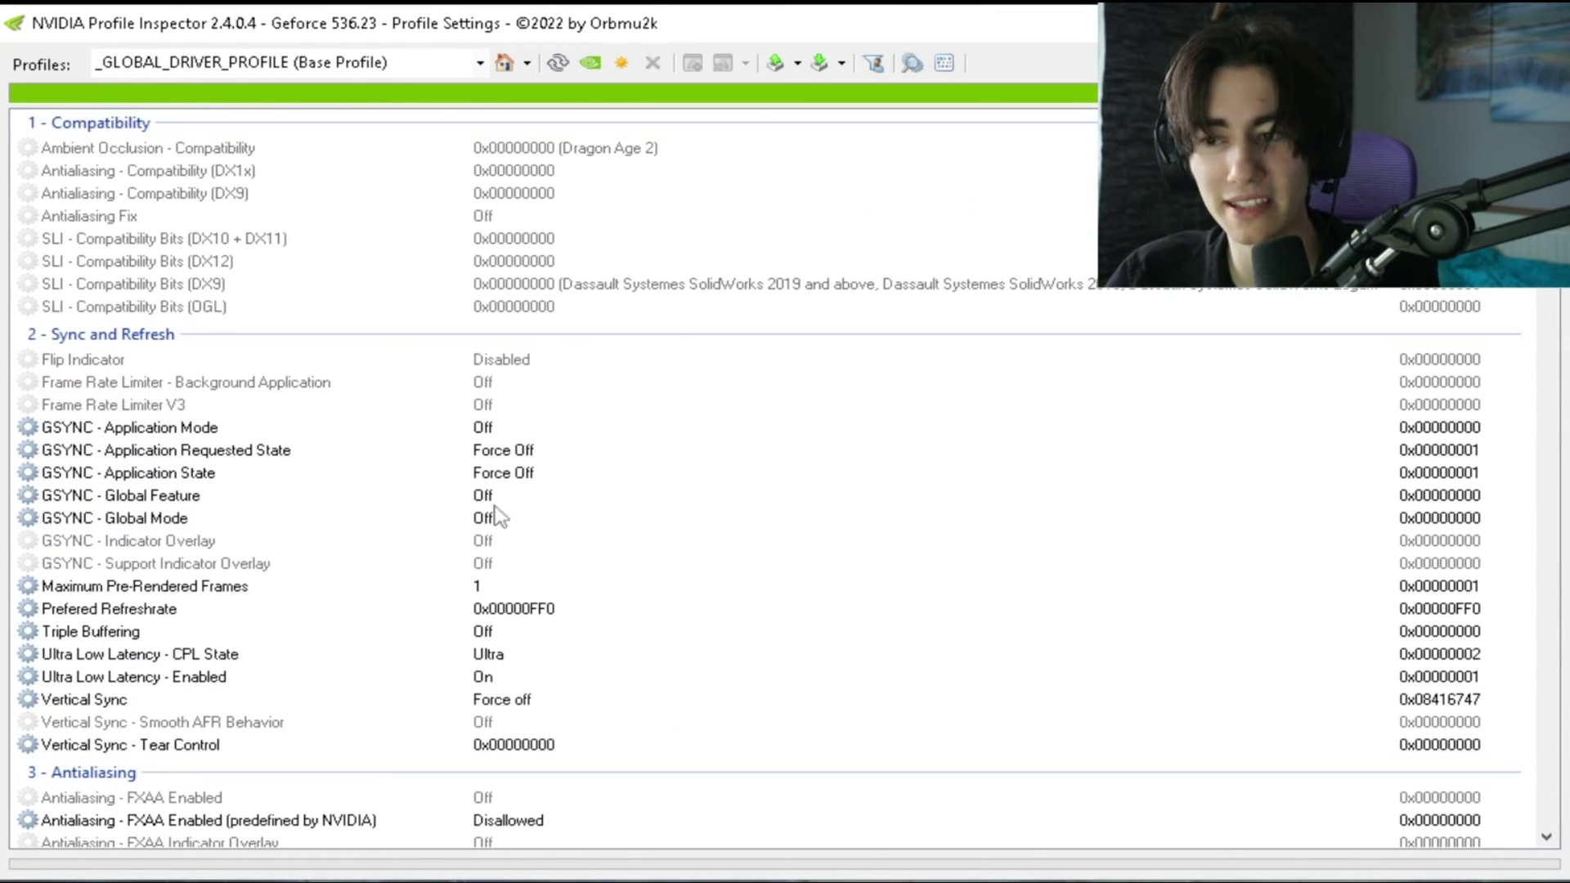
pyautogui.scroll(-2, 646, 434)
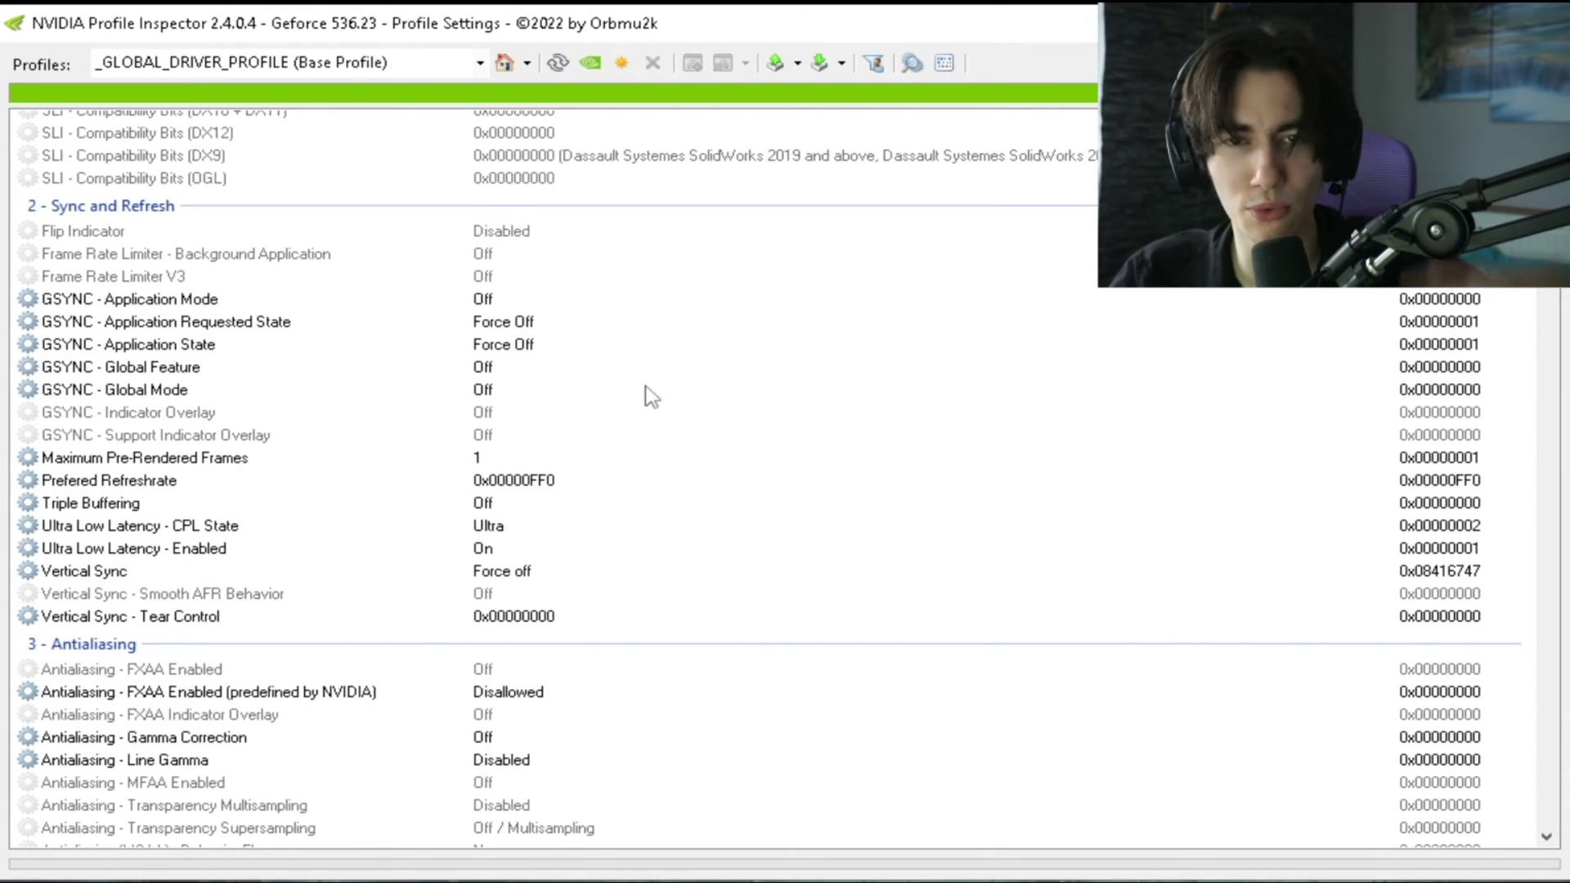
pyautogui.scroll(-3, 641, 388)
pyautogui.scroll(-5, 636, 378)
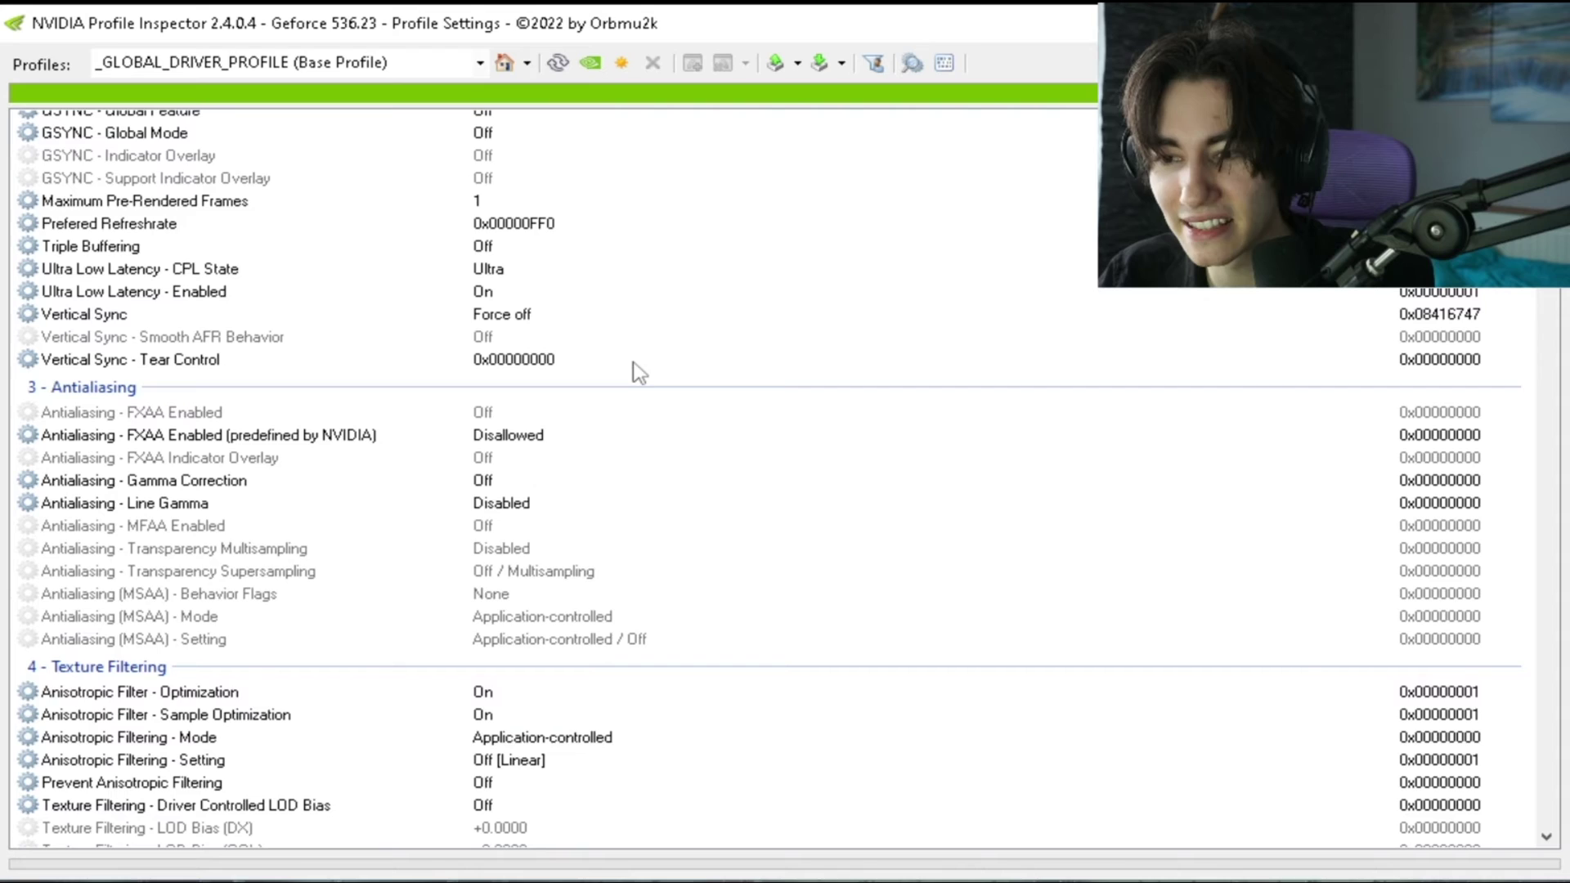
pyautogui.scroll(-1, 609, 411)
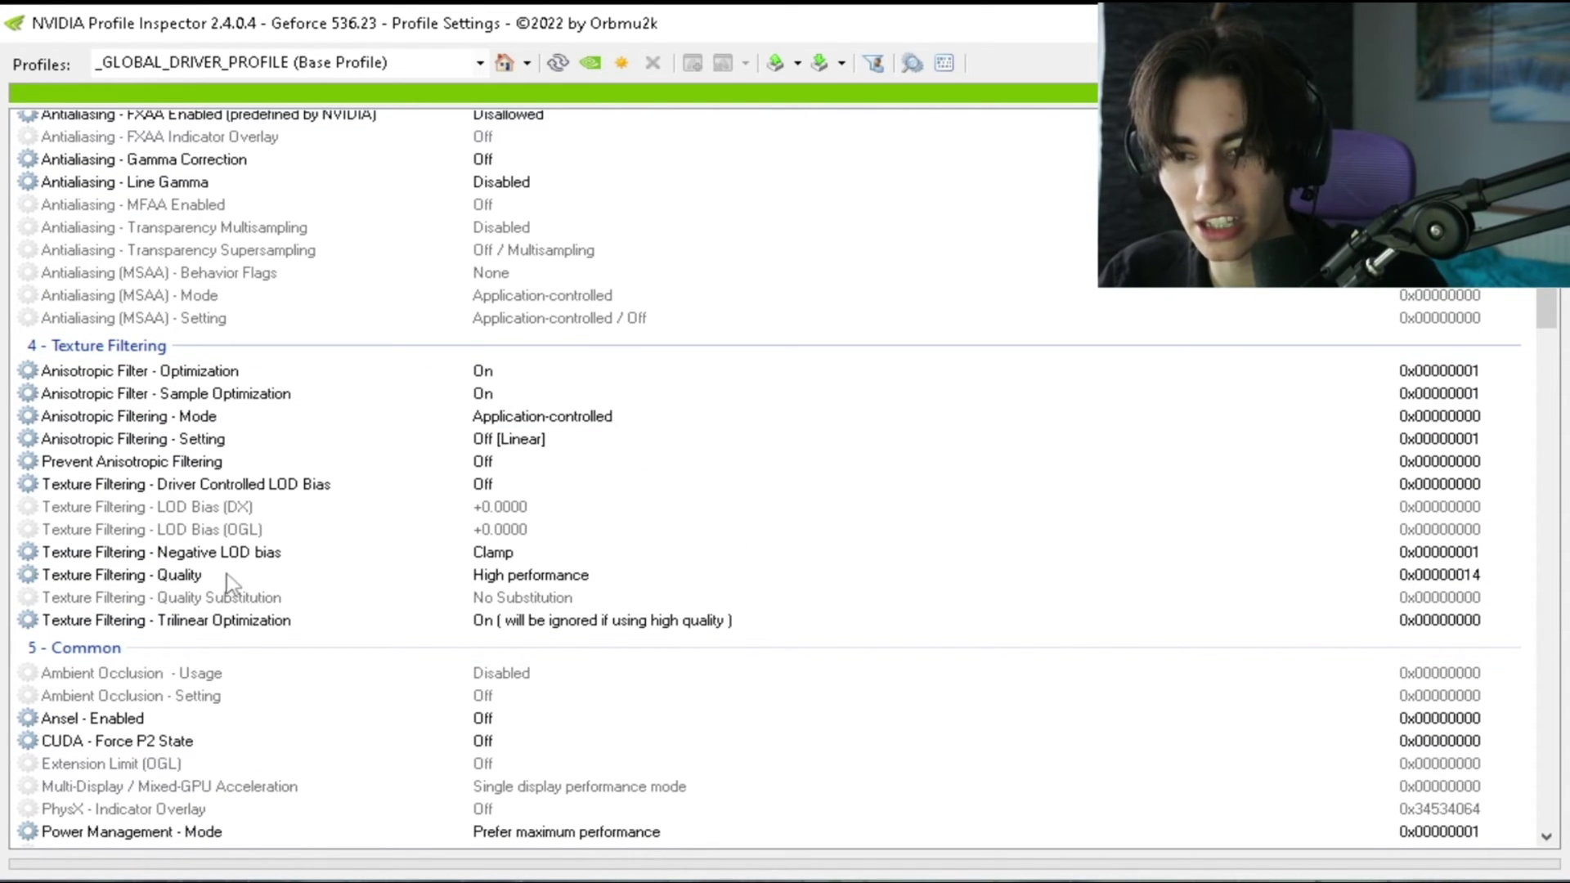
pyautogui.scroll(-3, 524, 580)
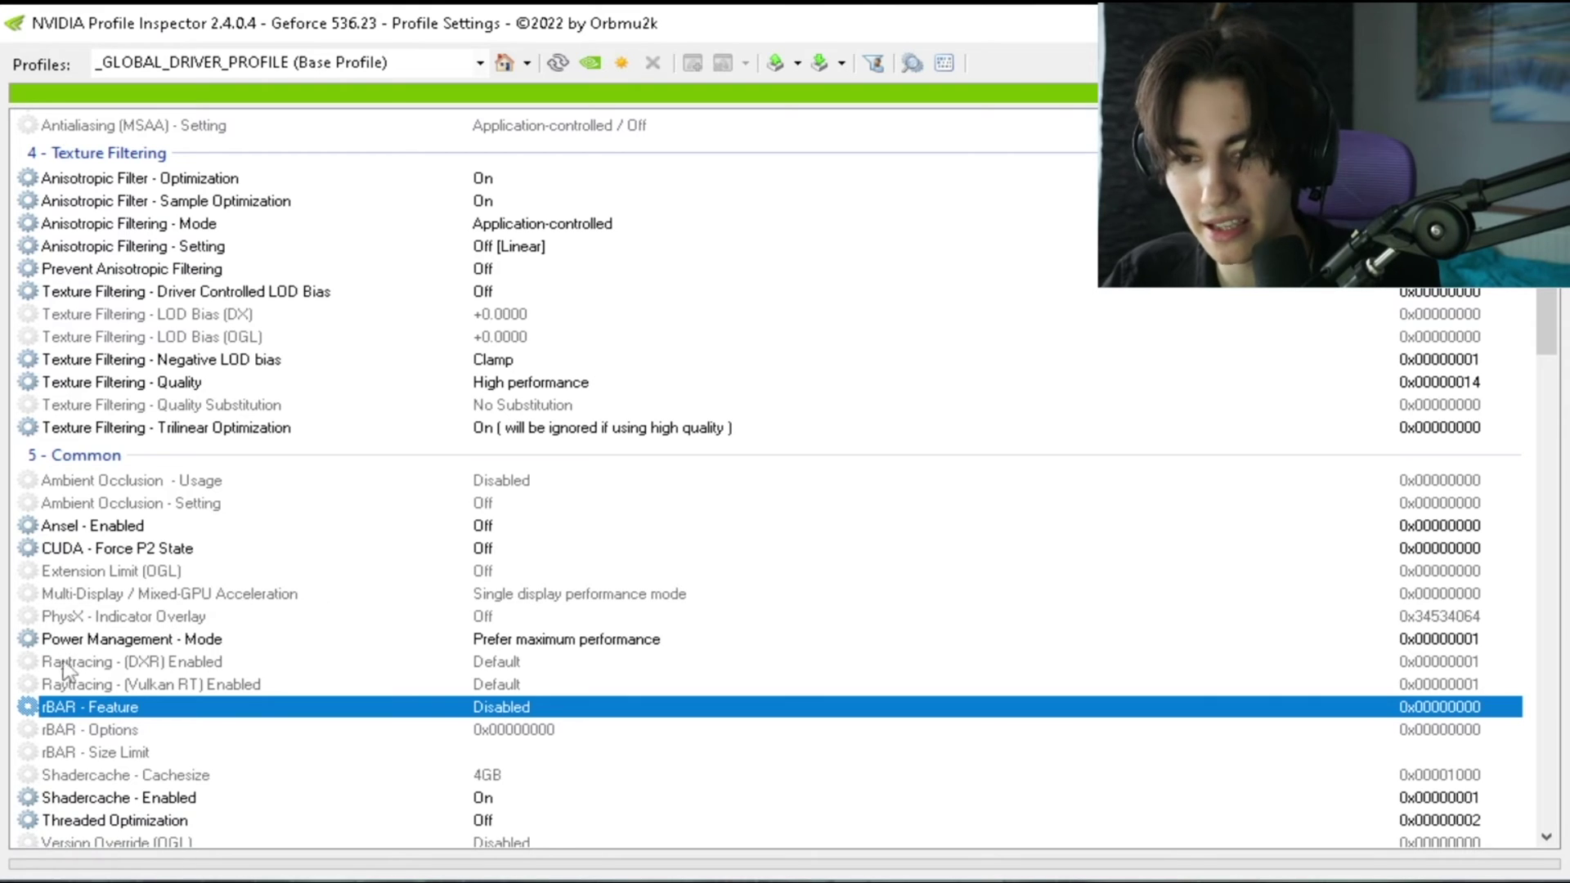
pyautogui.scroll(5, 562, 662)
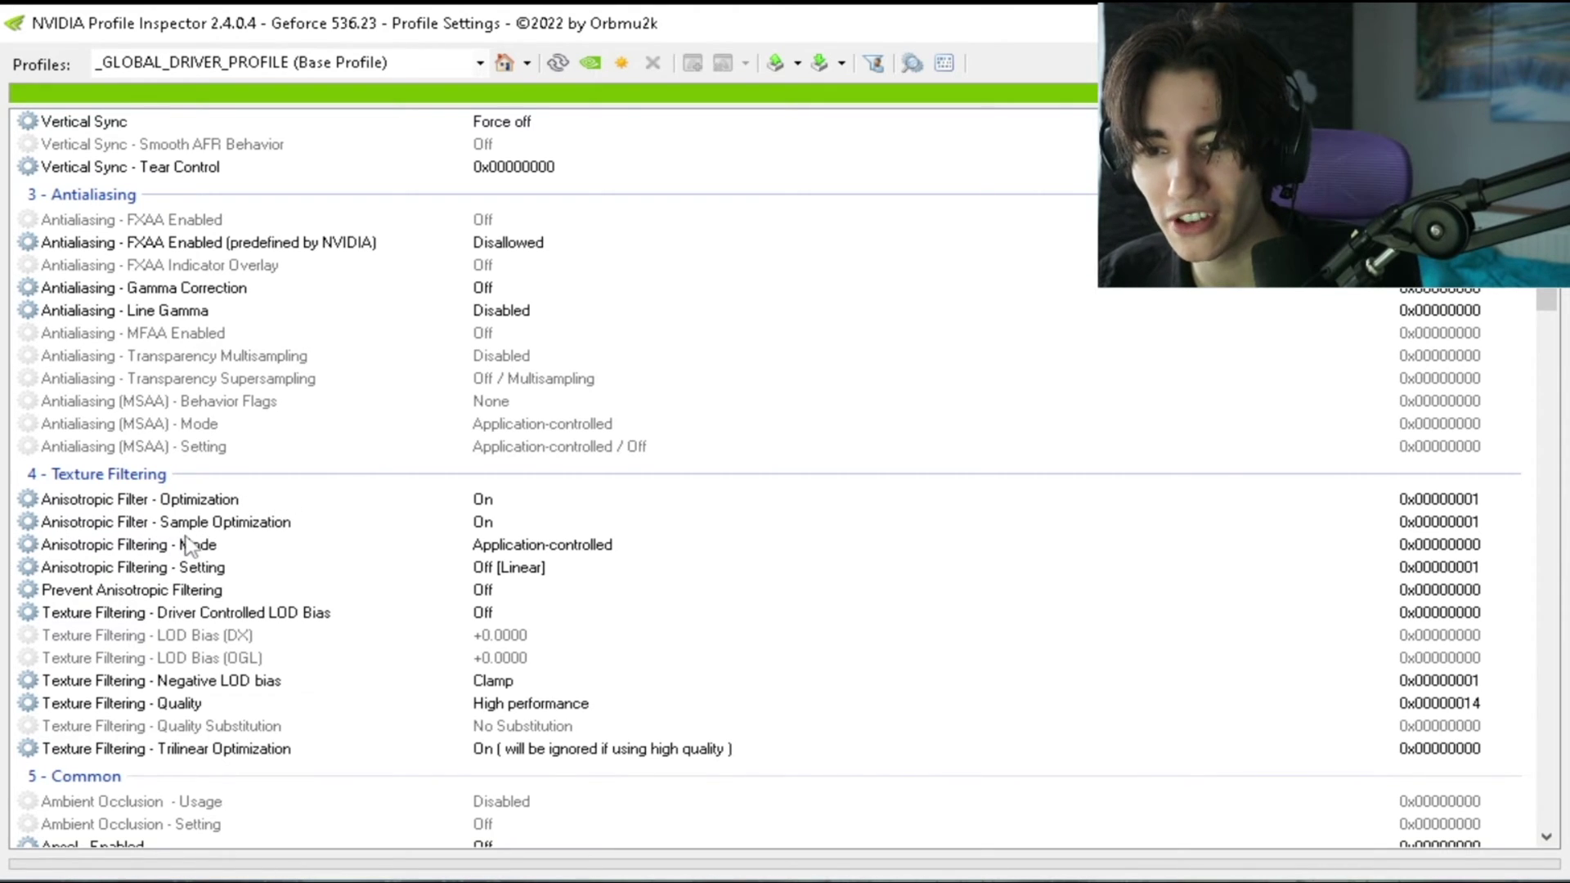
pyautogui.scroll(2, 304, 567)
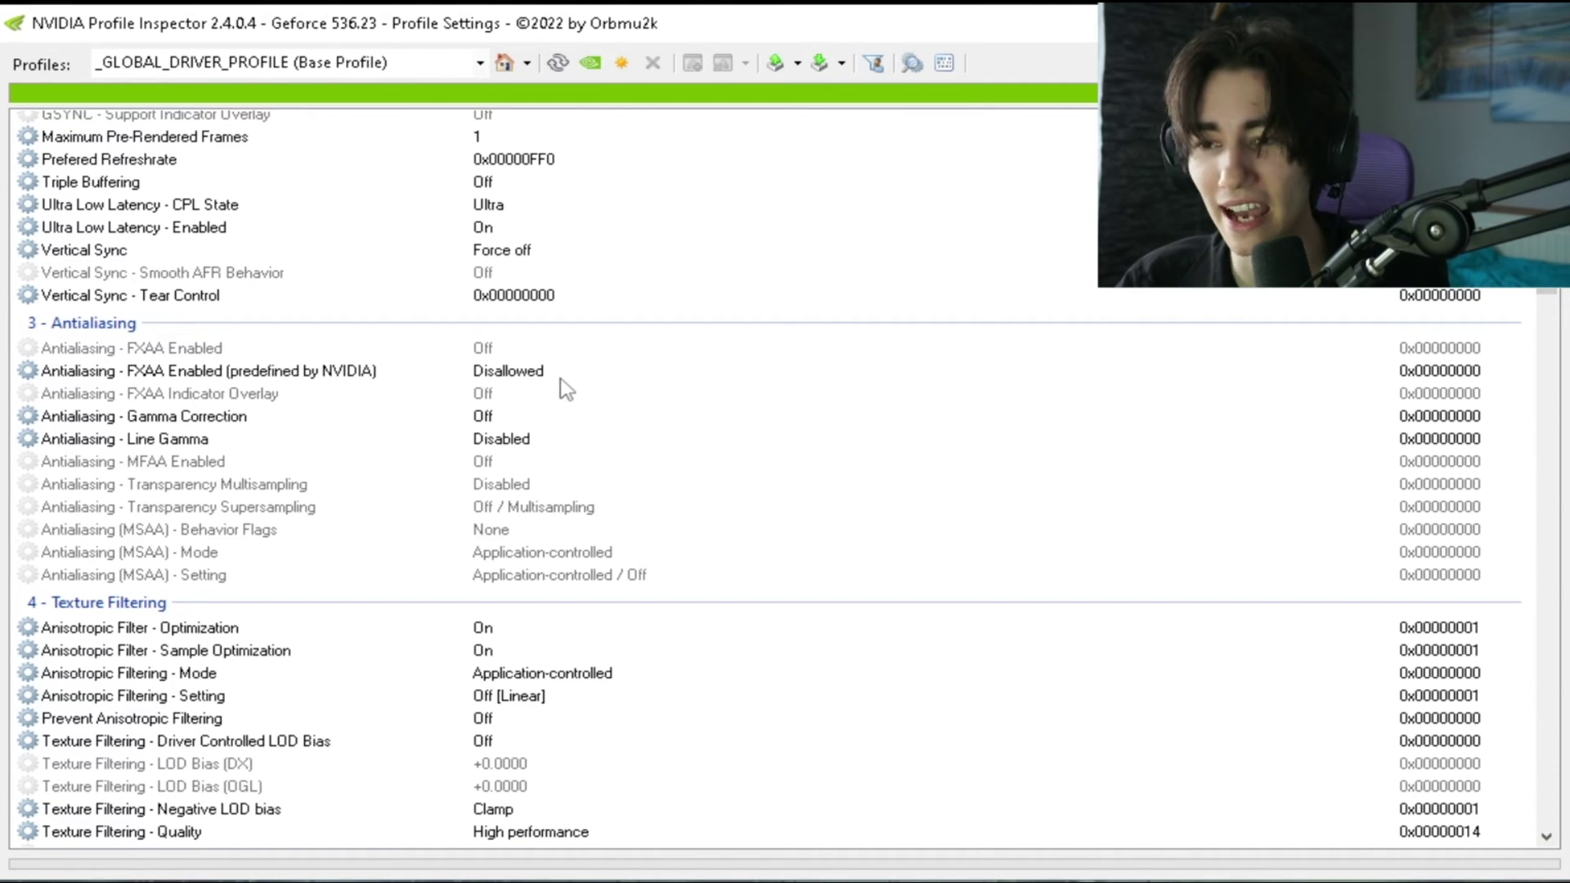
pyautogui.scroll(-7, 646, 386)
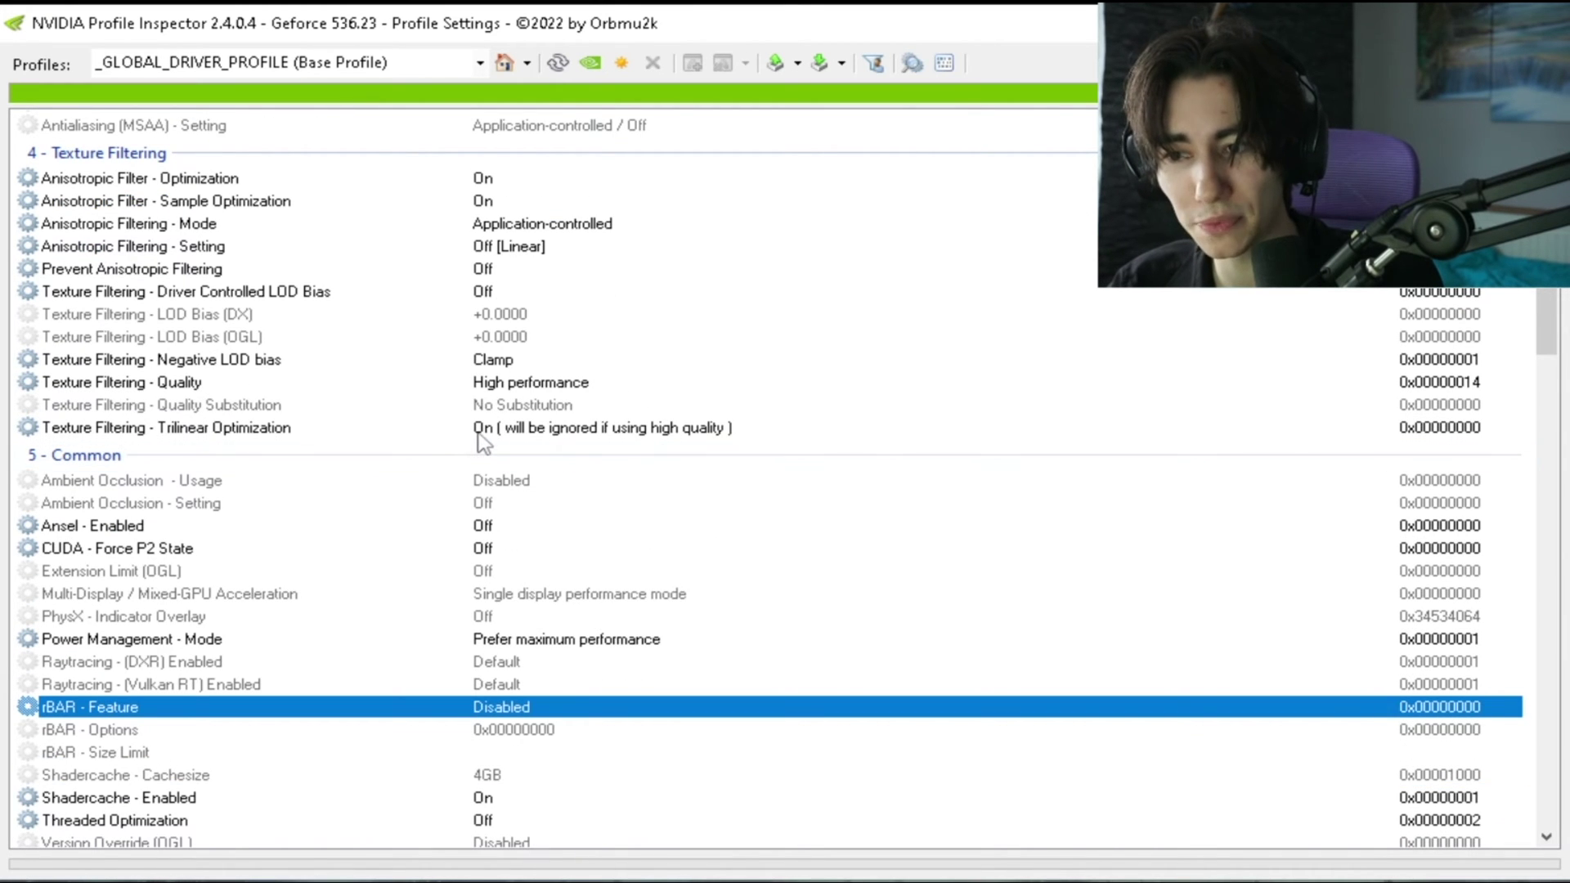
pyautogui.click(480, 429)
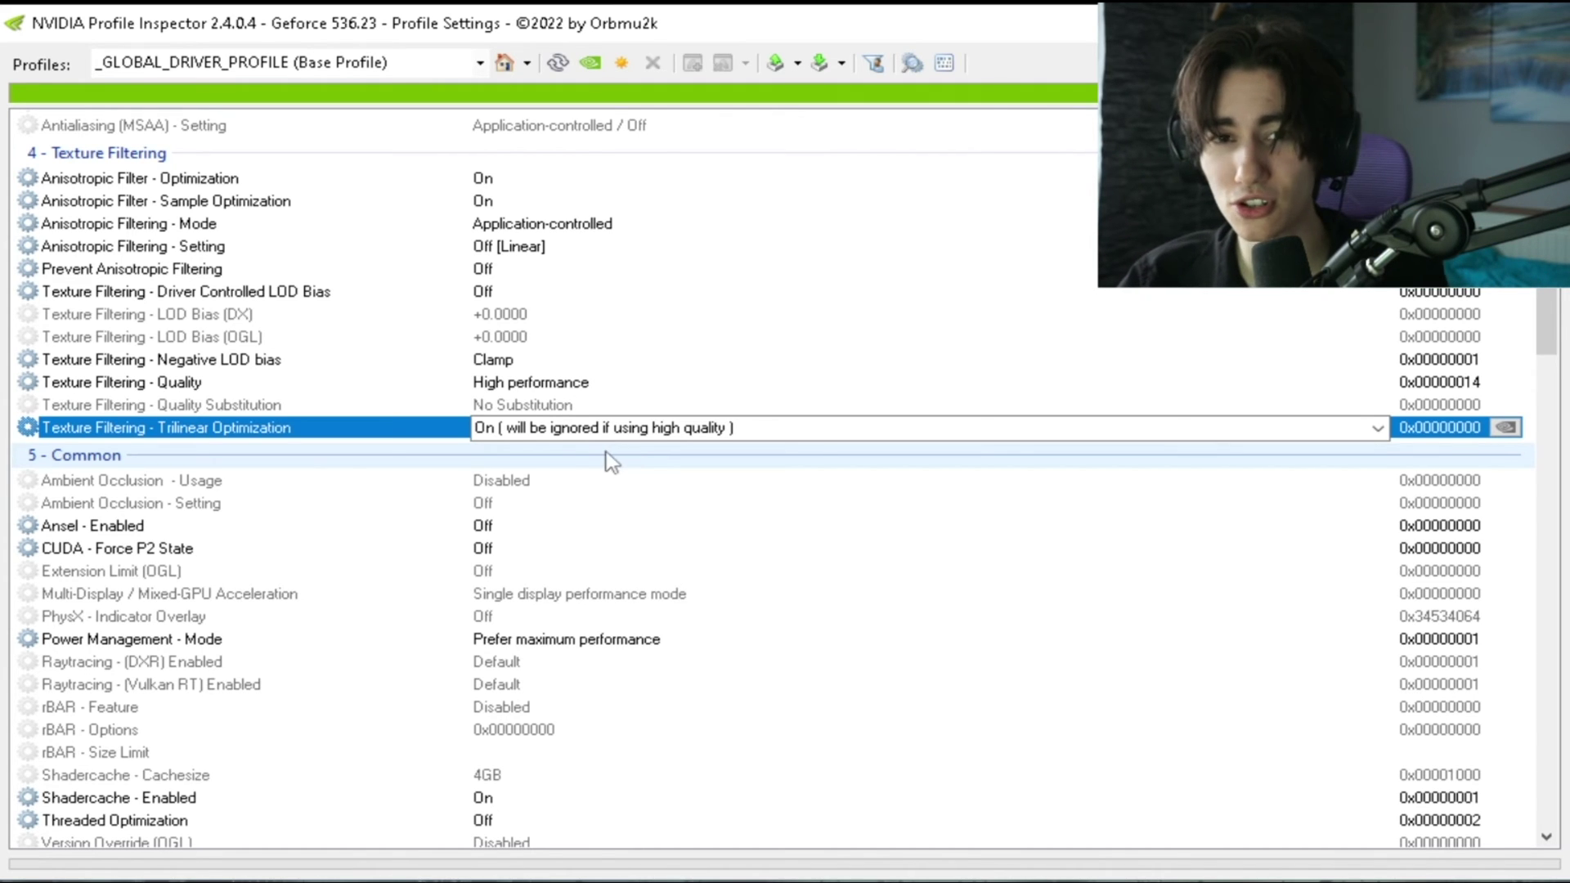
pyautogui.scroll(-3, 606, 459)
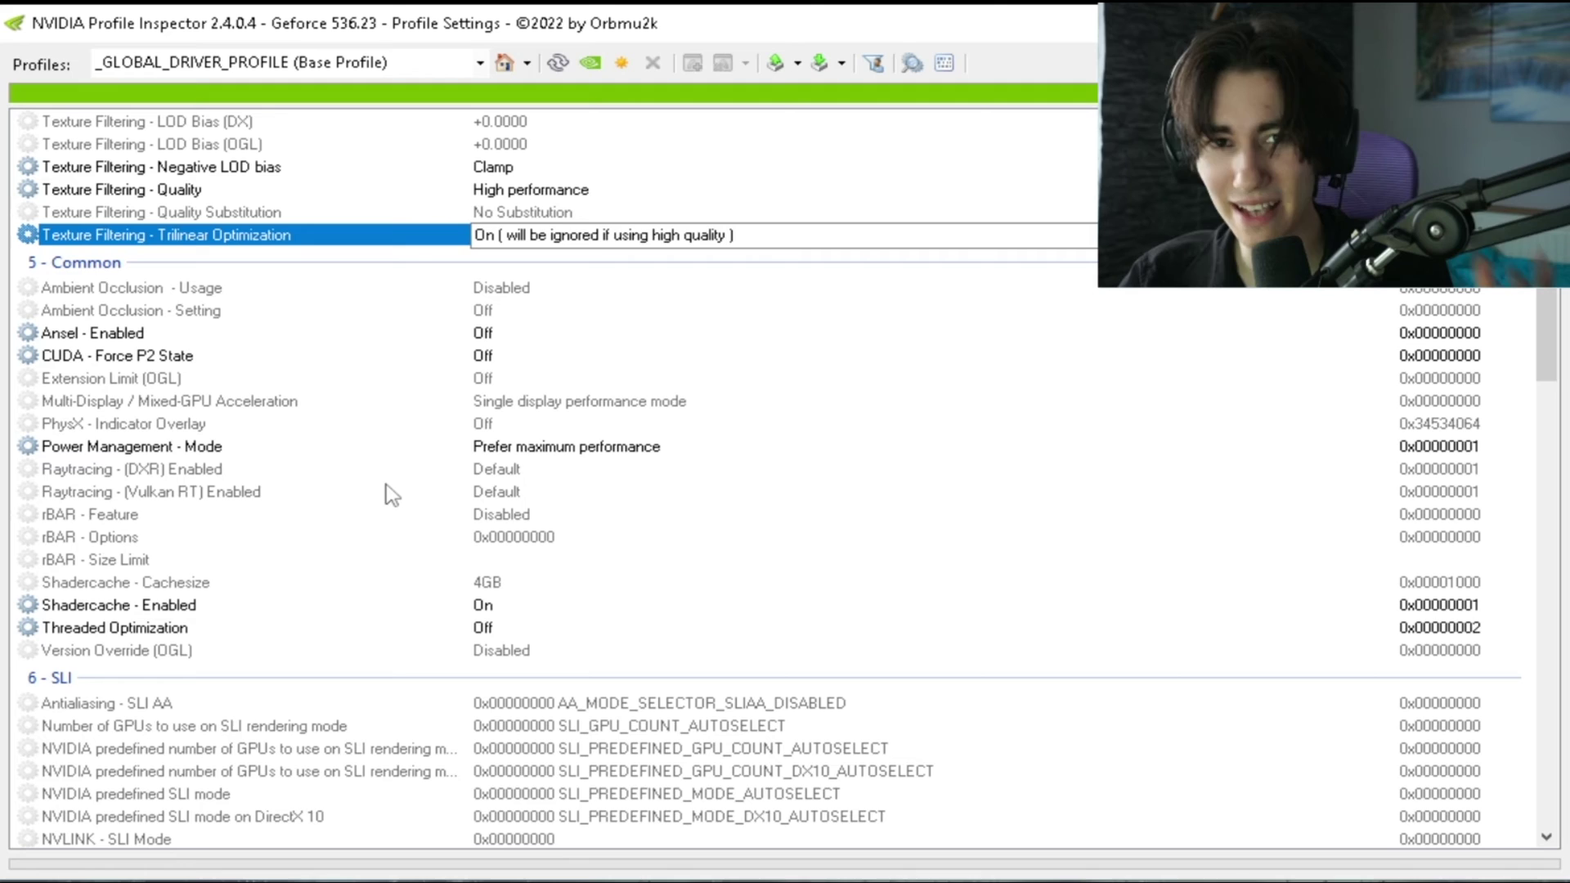
pyautogui.scroll(-1, 336, 456)
pyautogui.scroll(-11, 336, 457)
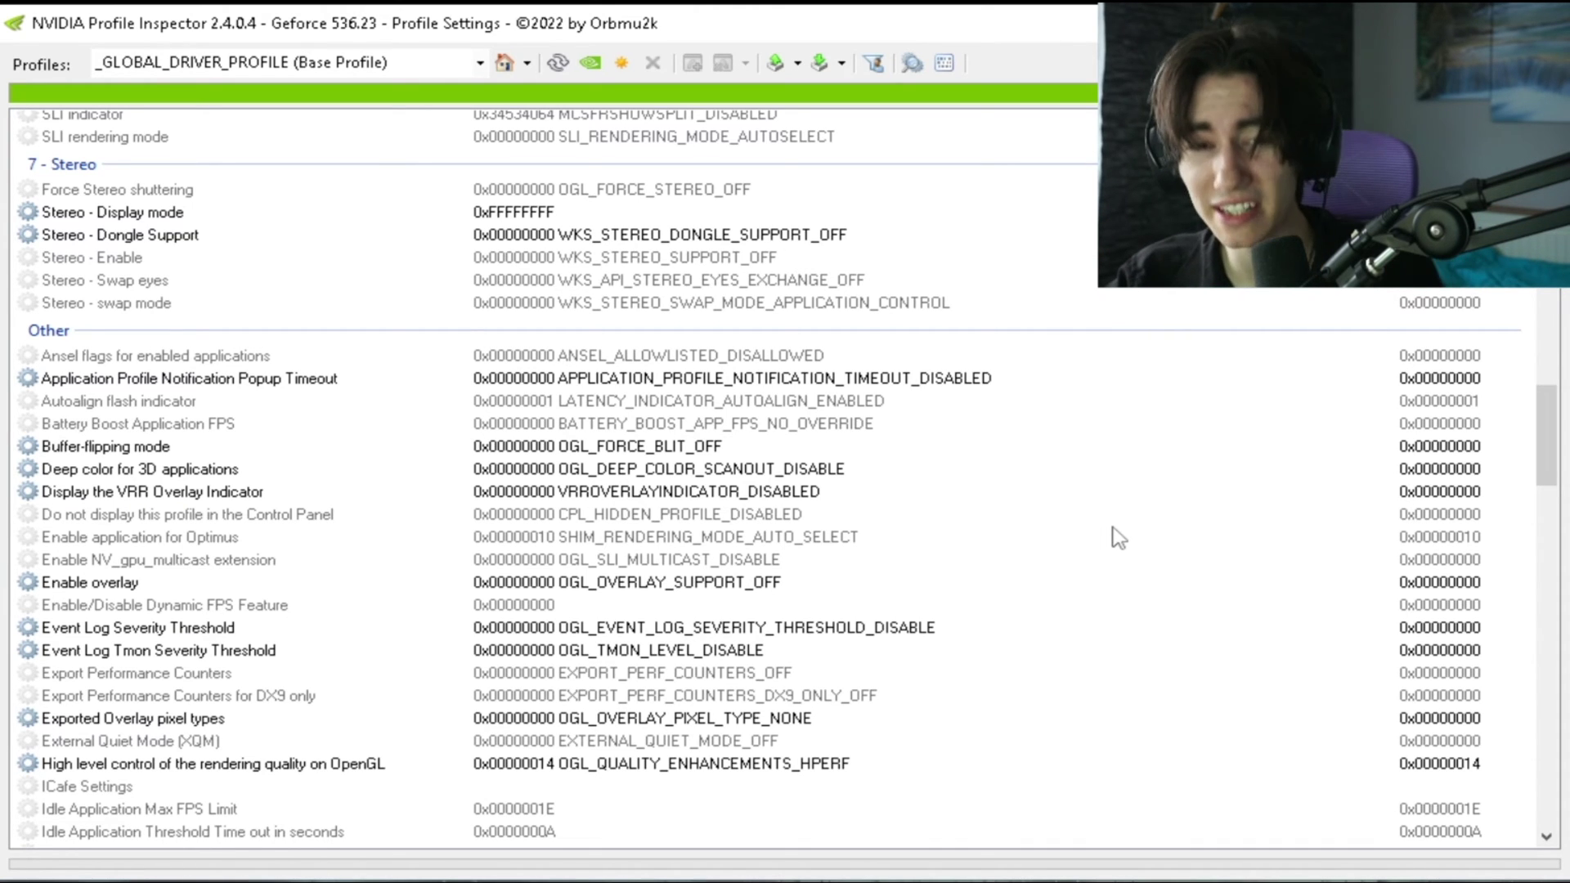
pyautogui.scroll(-7, 1063, 523)
pyautogui.scroll(-3, 853, 451)
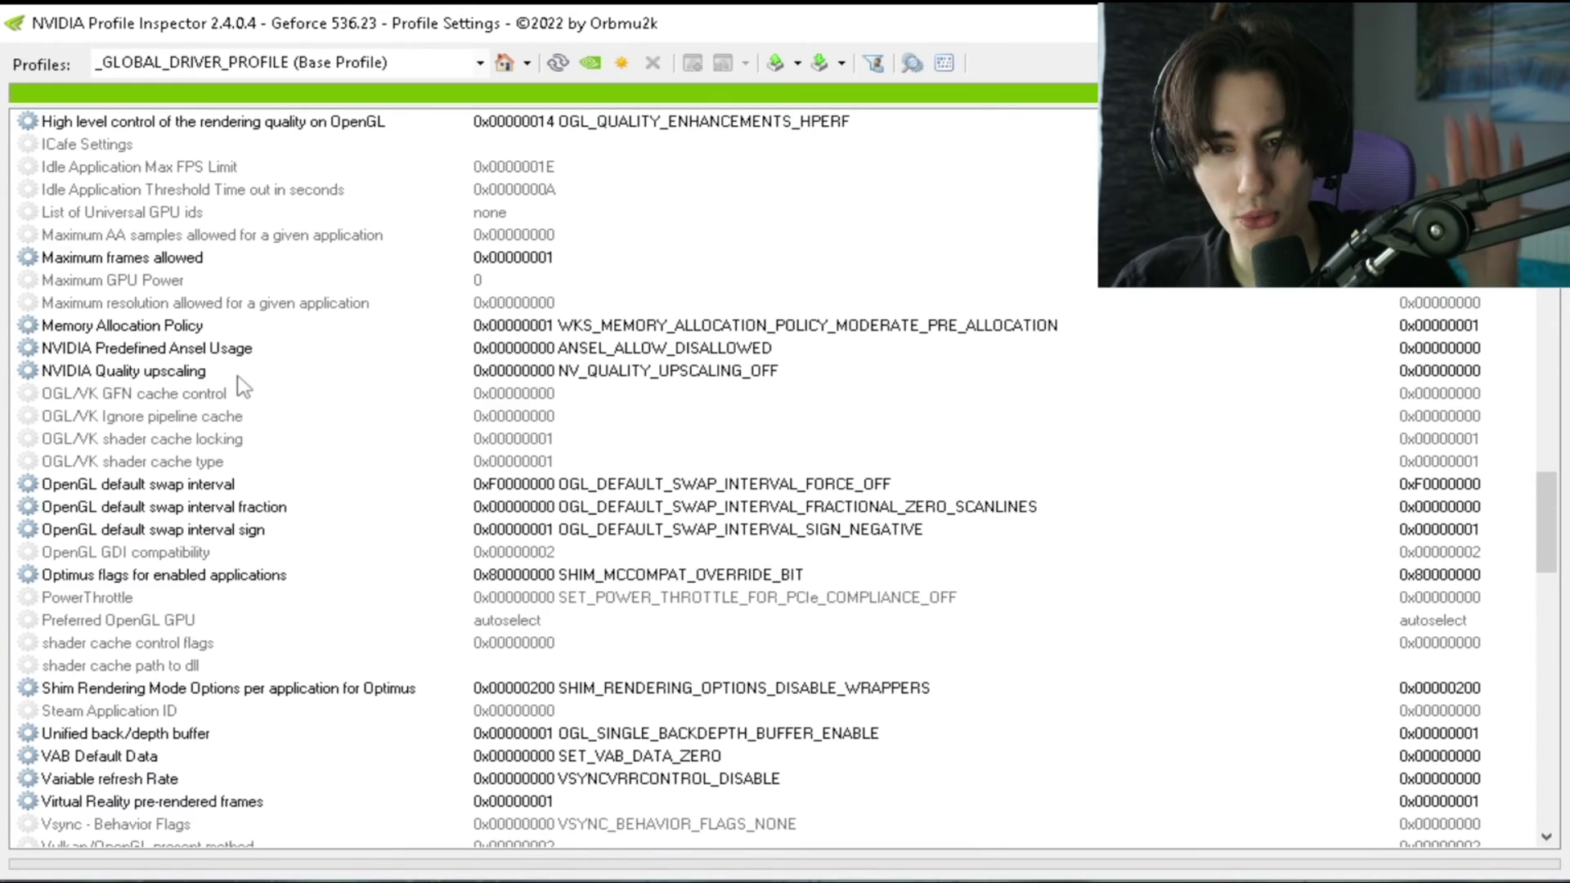
pyautogui.click(718, 373)
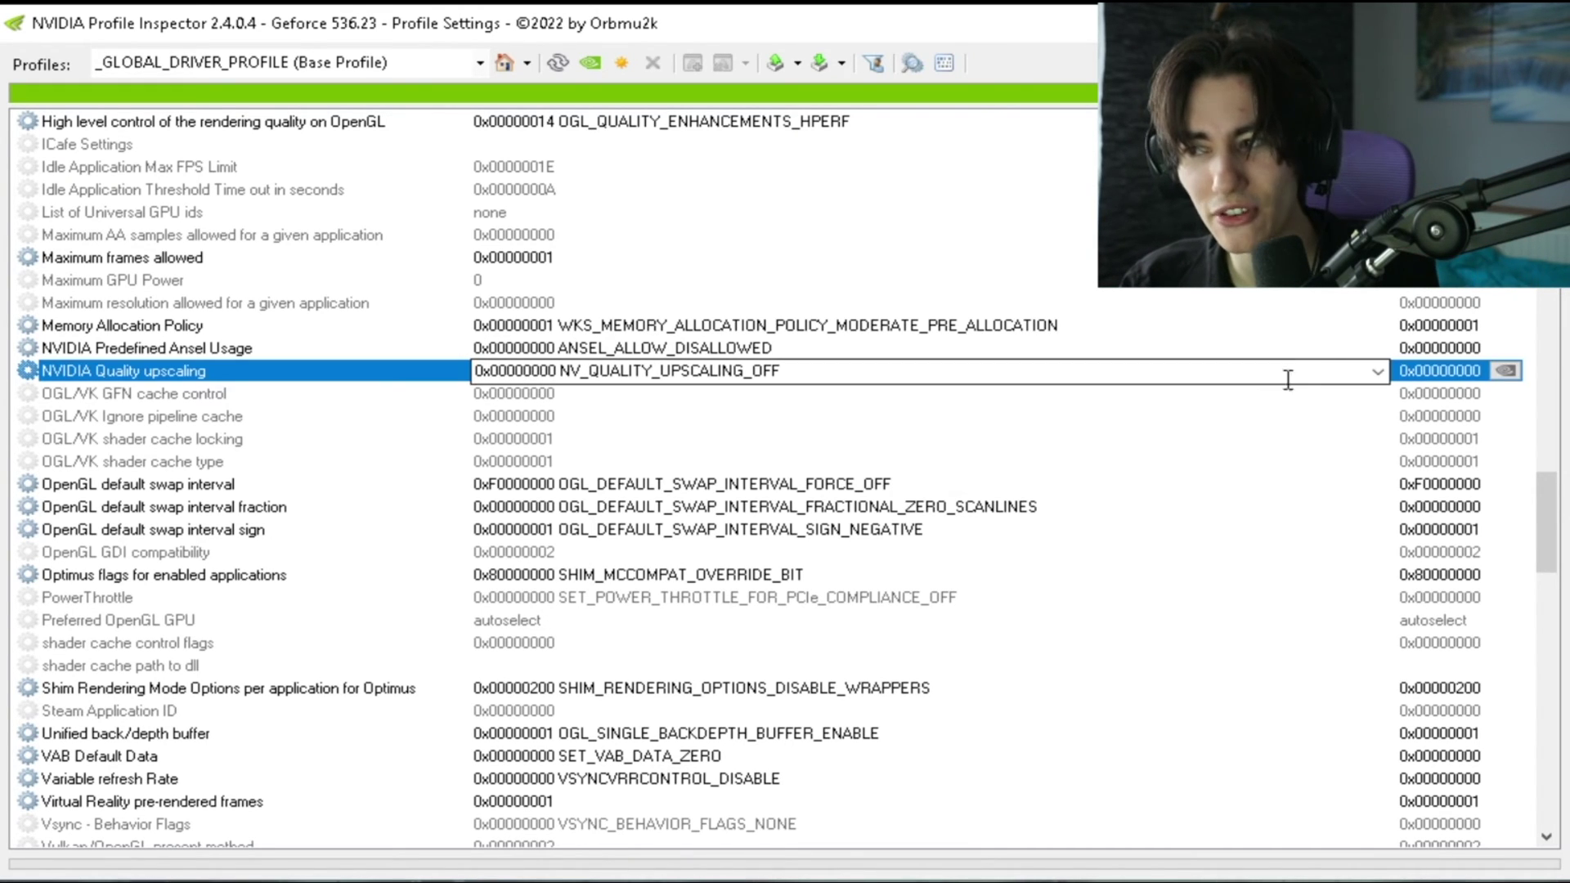
pyautogui.click(1378, 372)
pyautogui.click(736, 411)
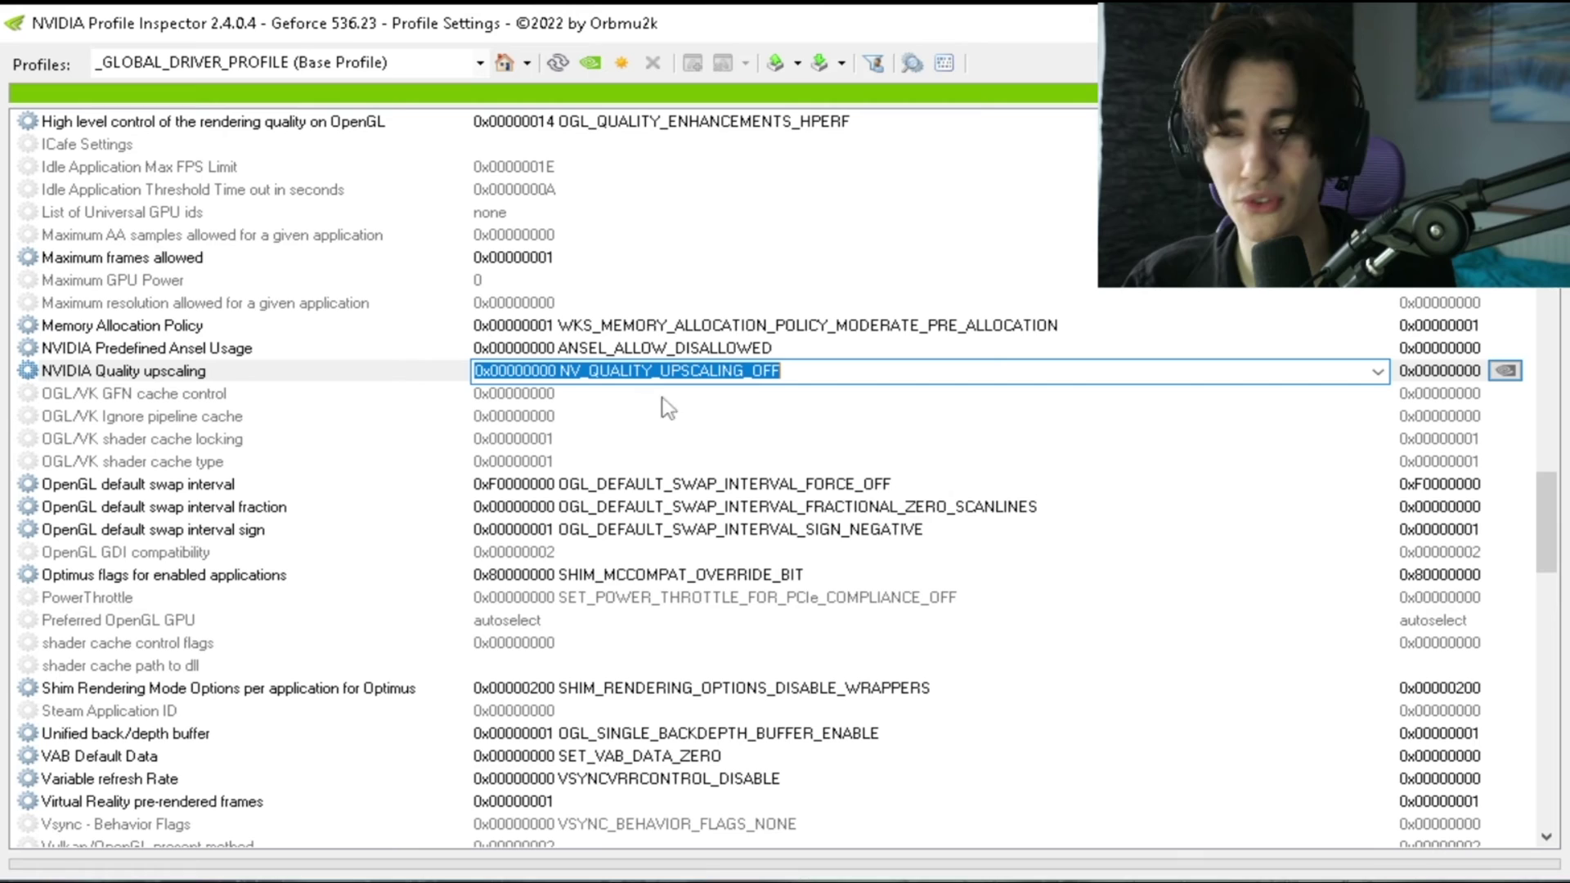
pyautogui.click(361, 383)
pyautogui.scroll(-1, 458, 311)
pyautogui.click(507, 260)
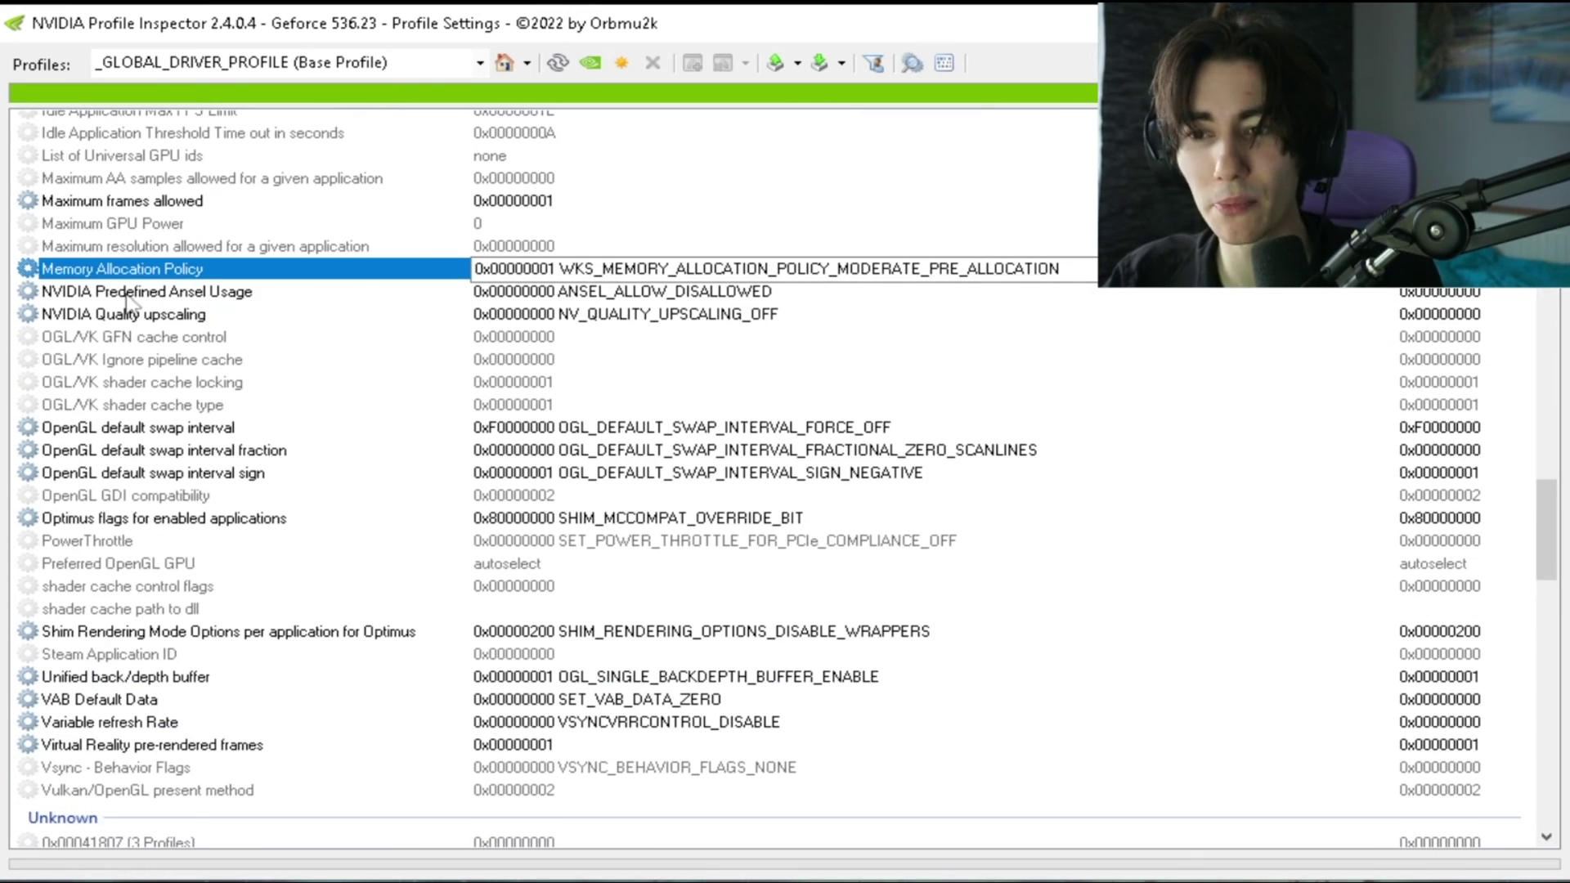
pyautogui.click(610, 268)
pyautogui.click(1049, 269)
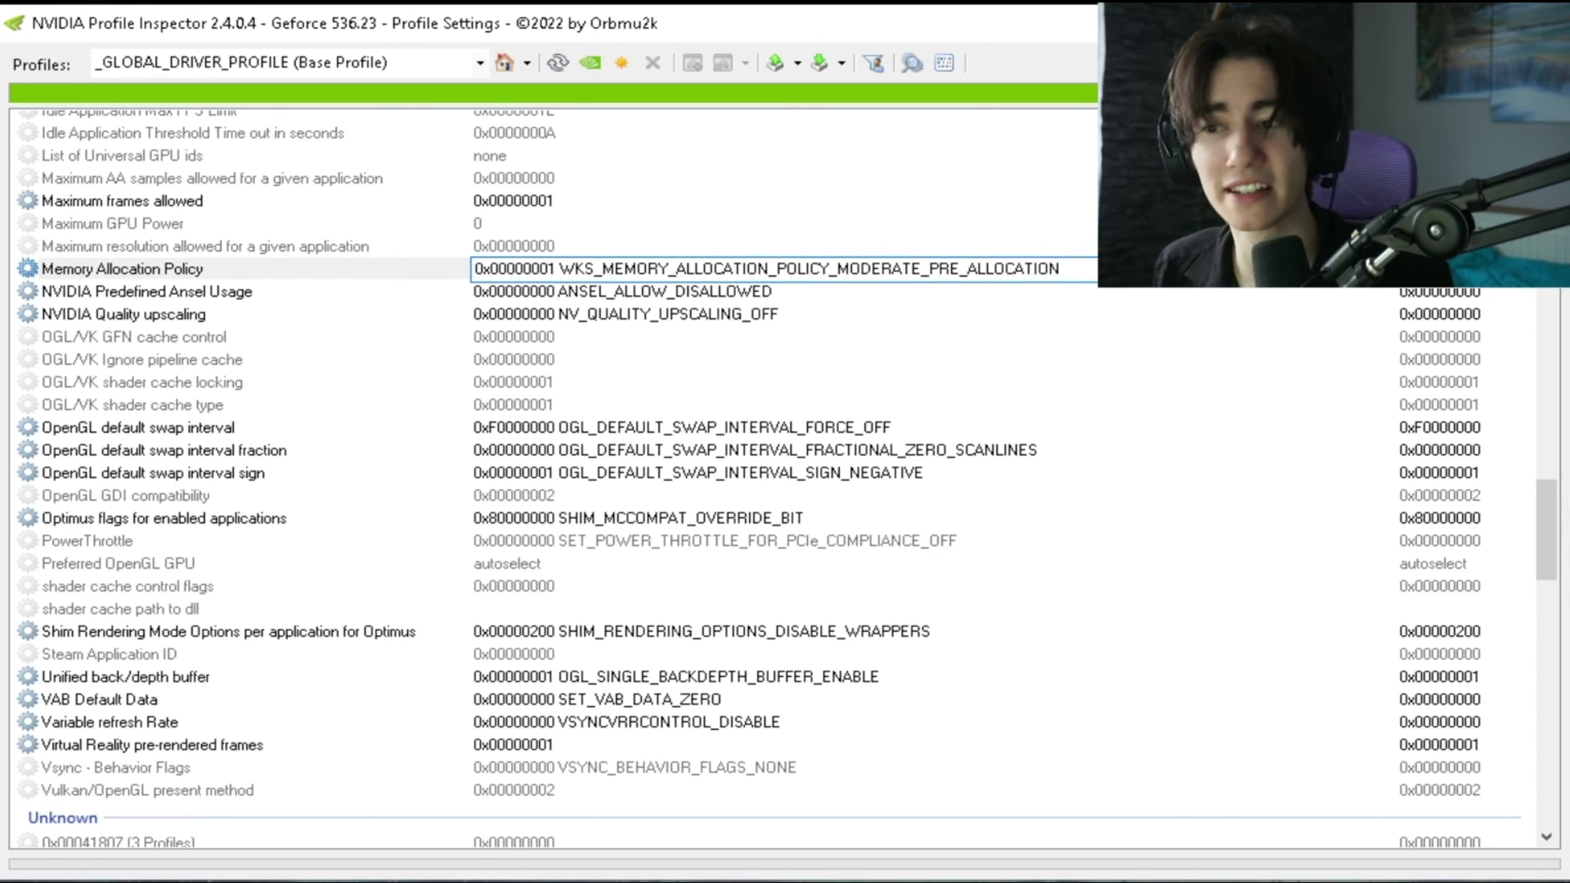
pyautogui.click(1382, 270)
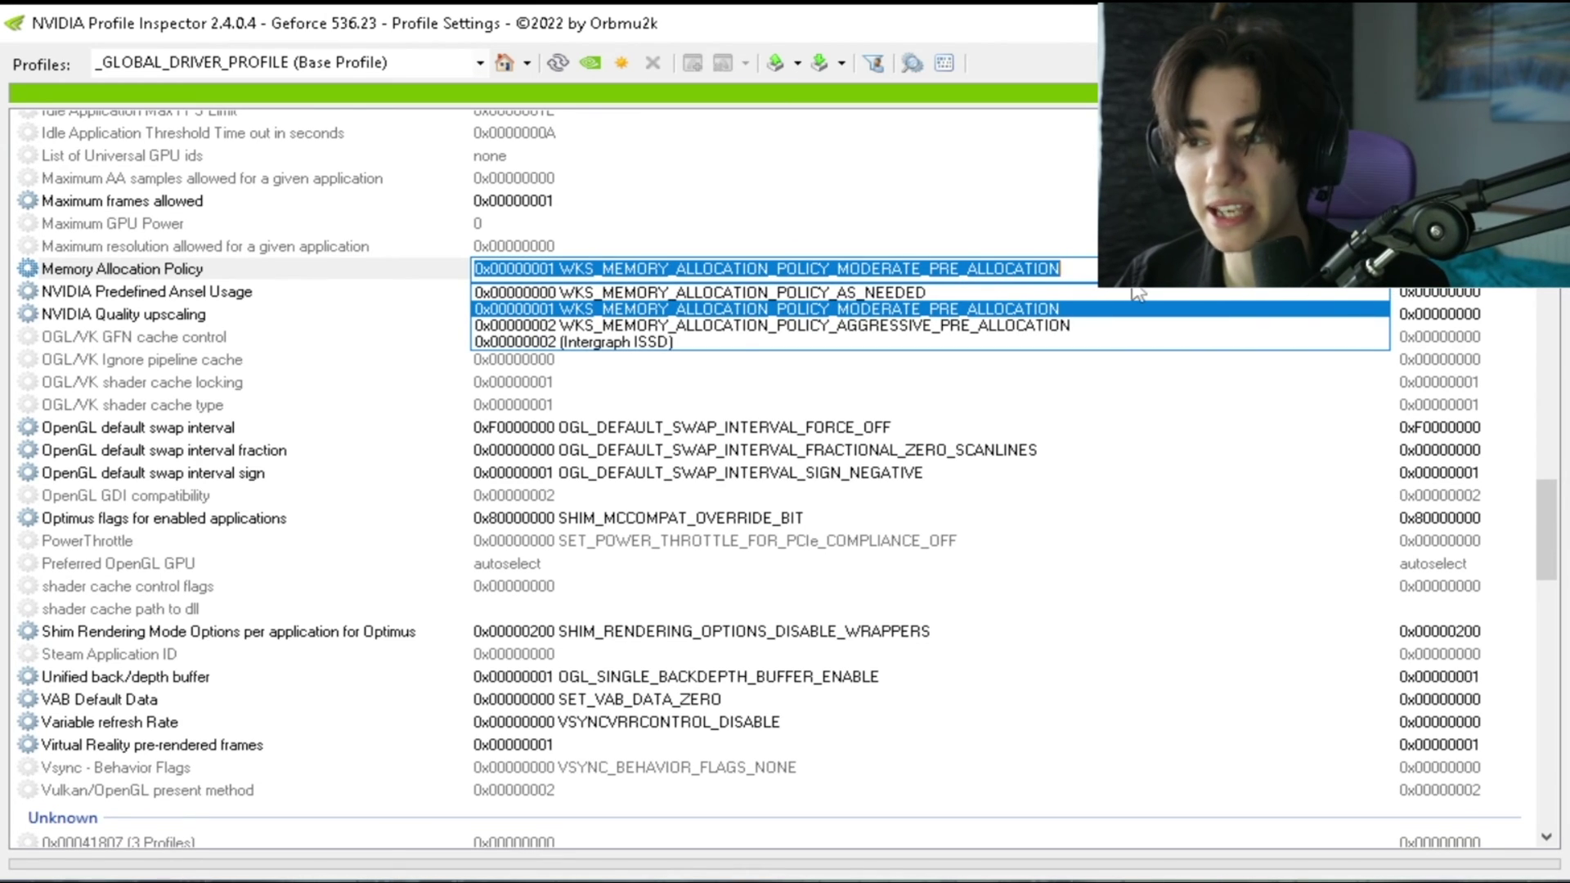
pyautogui.press('Escape')
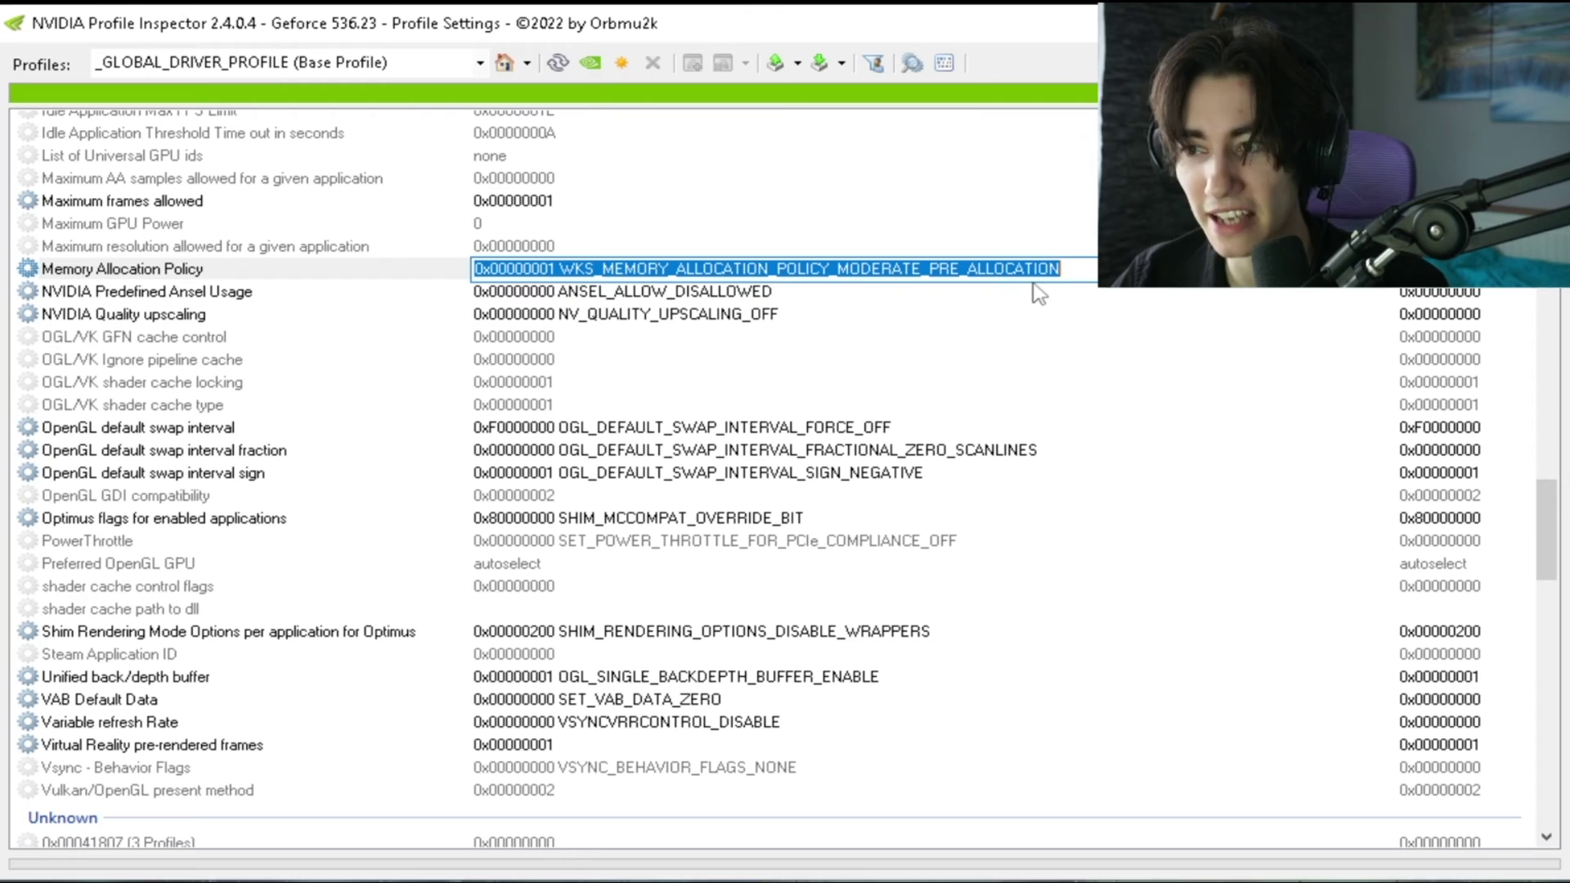
pyautogui.scroll(15, 245, 409)
pyautogui.click(127, 454)
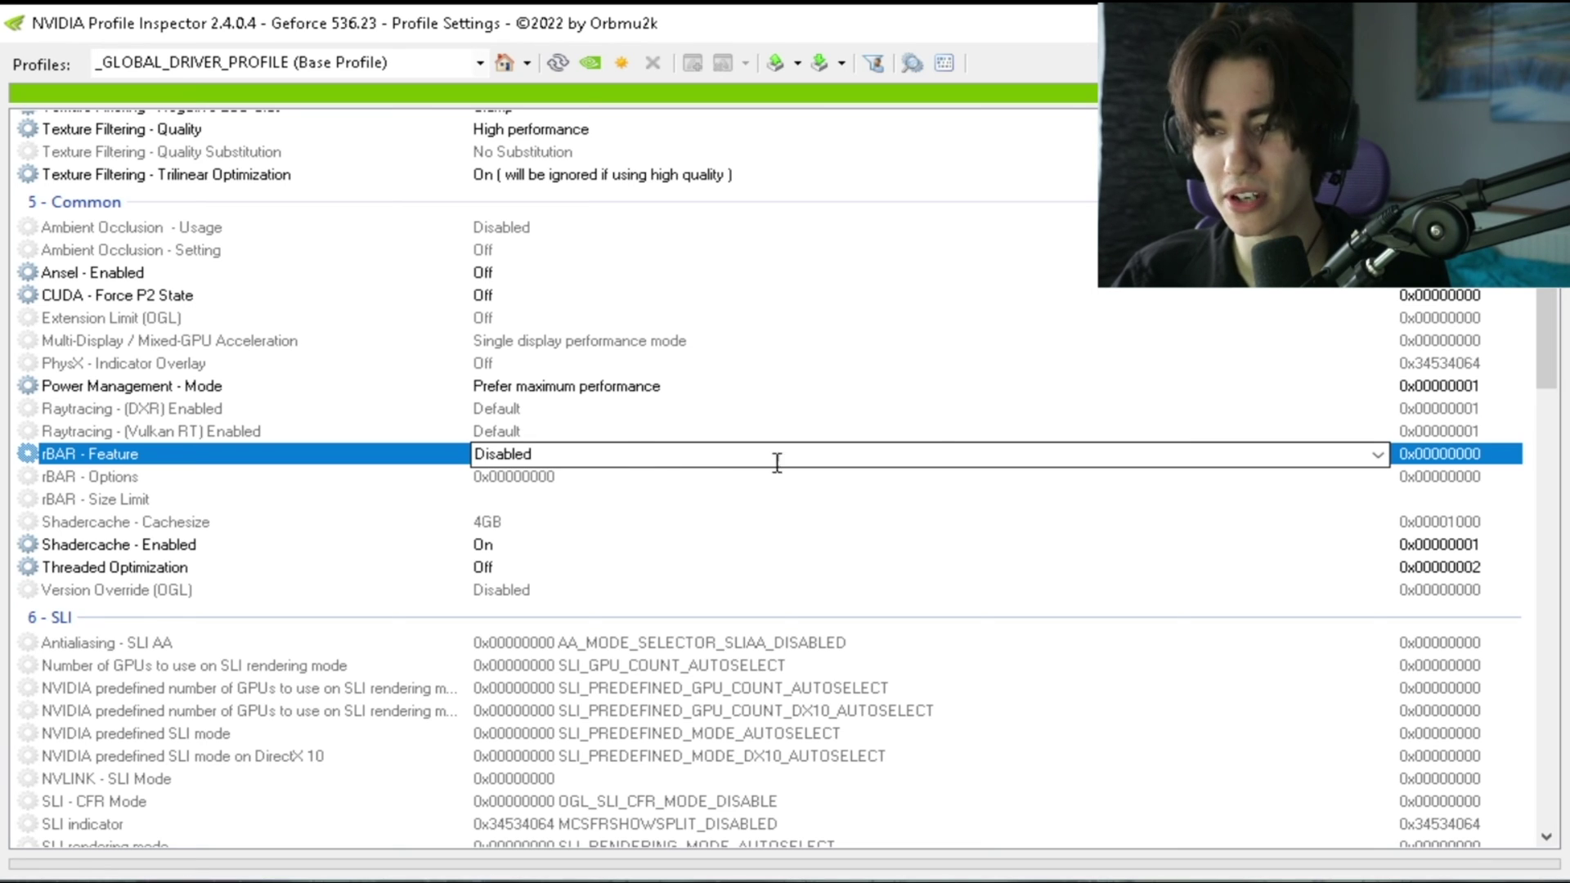
pyautogui.click(1379, 455)
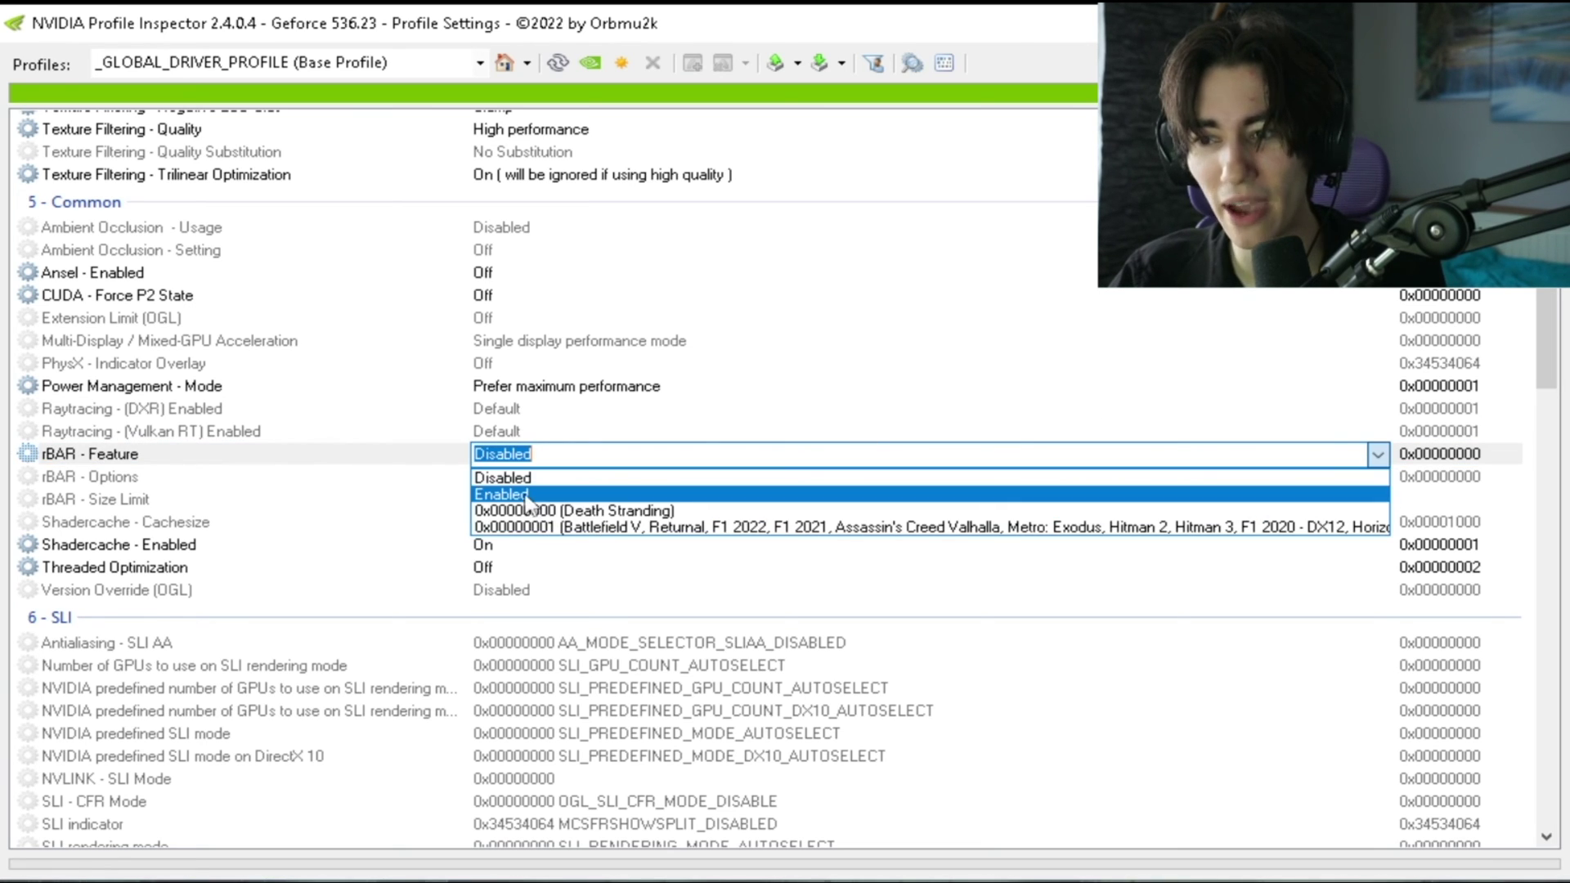
pyautogui.click(306, 483)
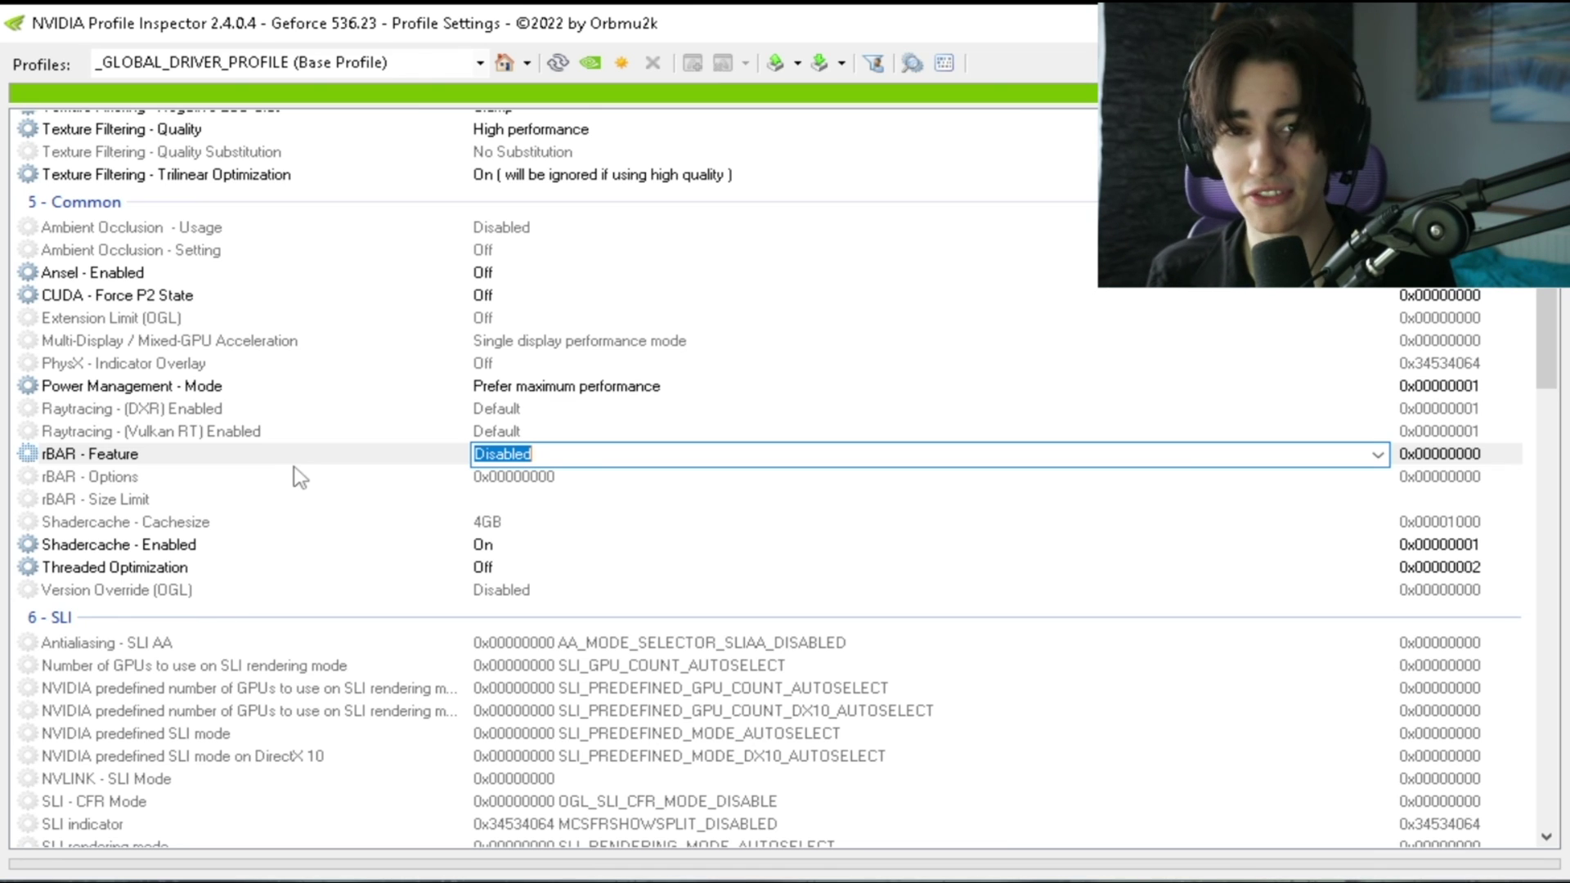
pyautogui.scroll(6, 295, 470)
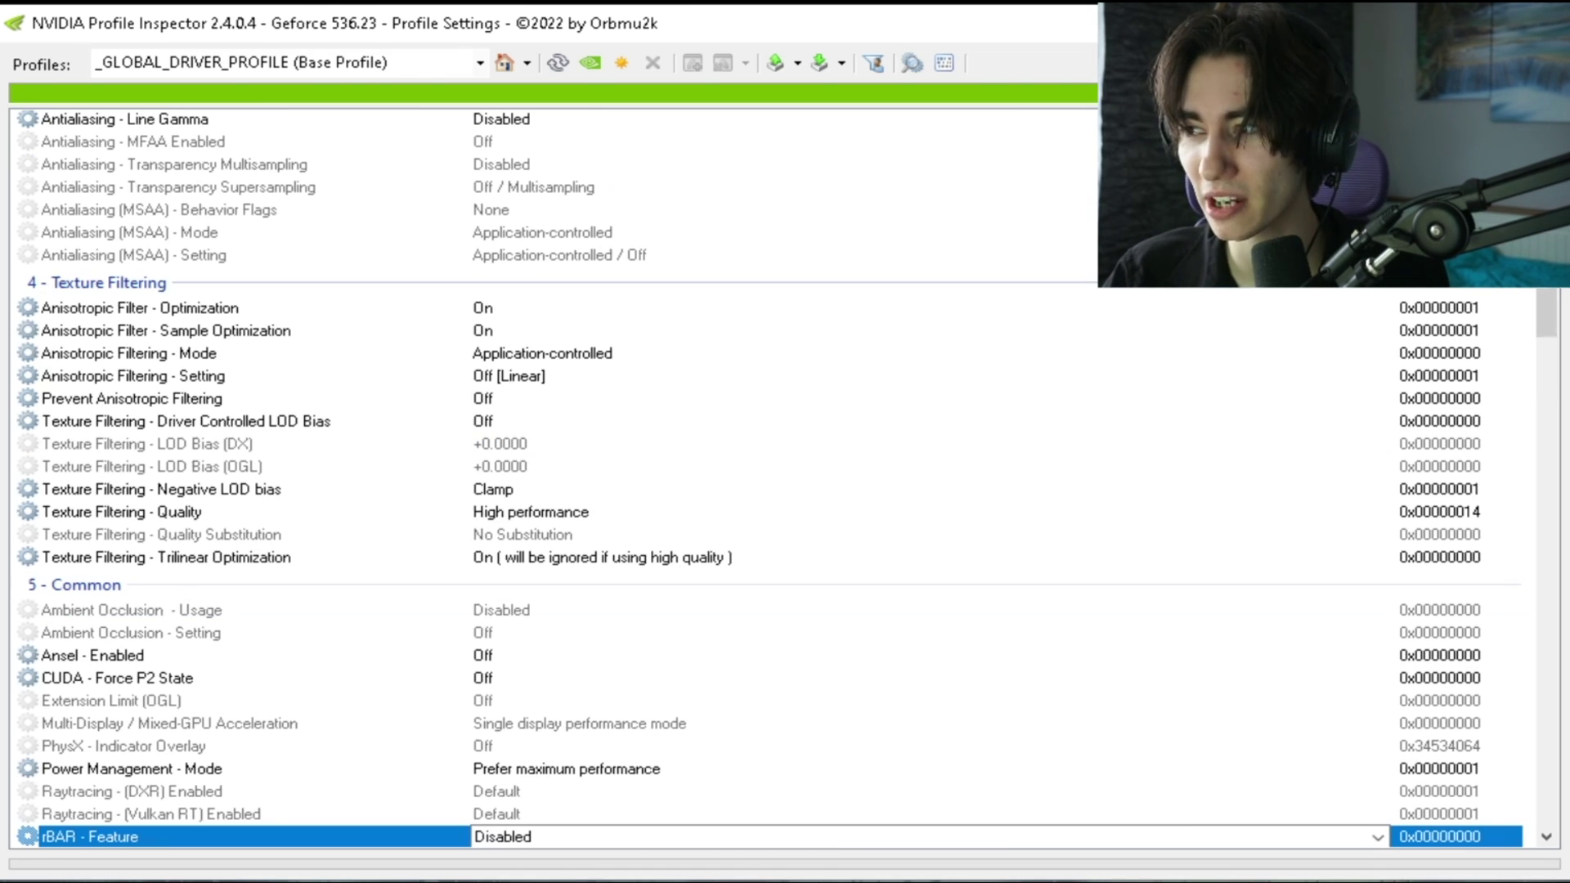
pyautogui.scroll(12, 585, 409)
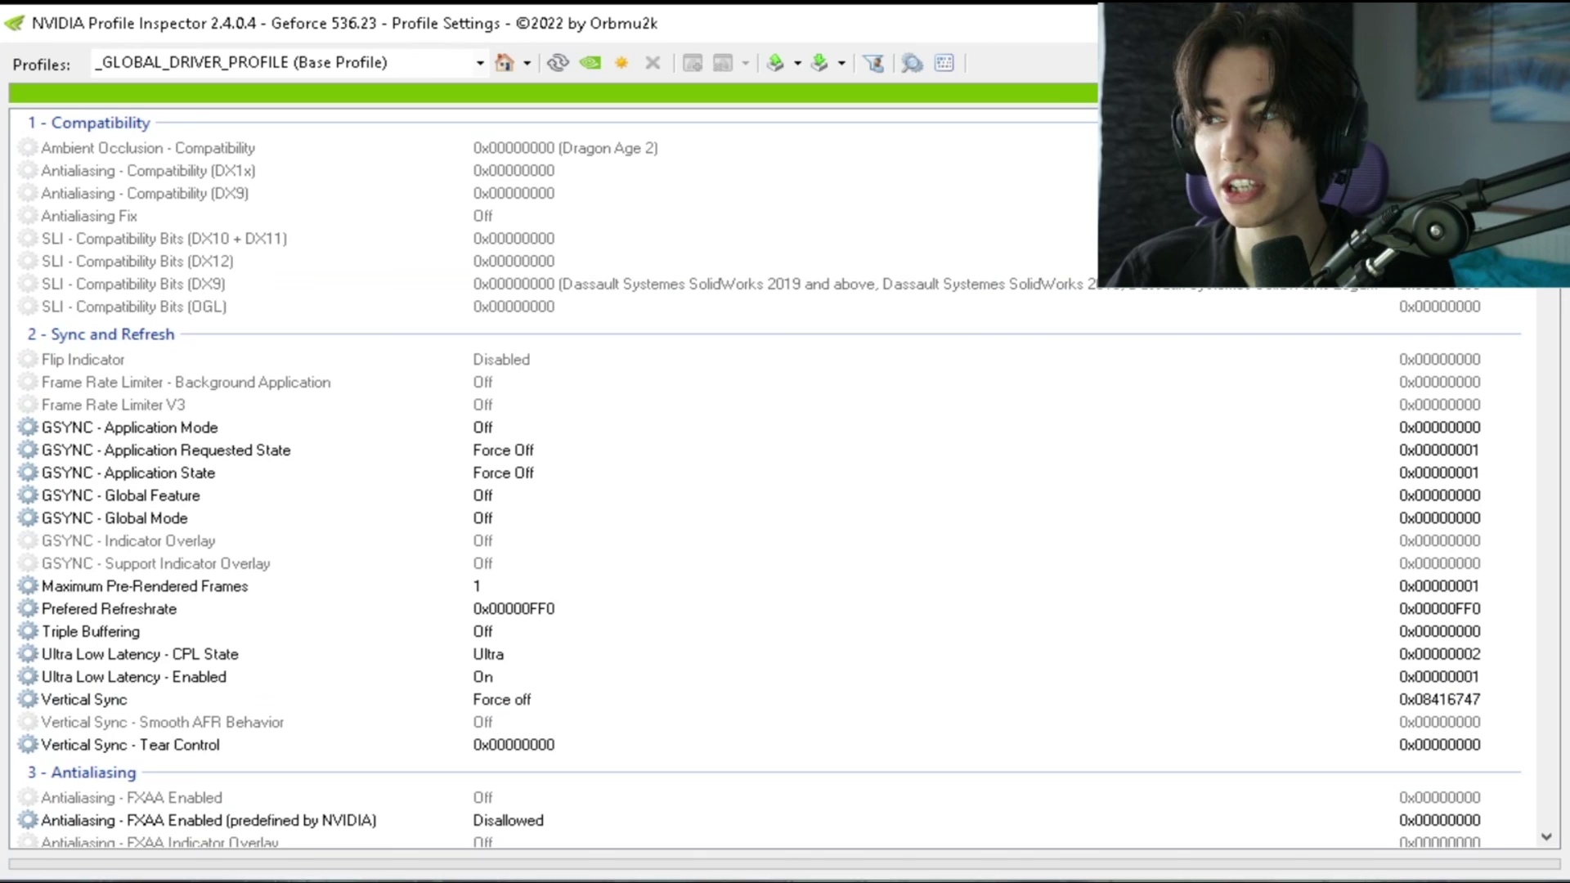